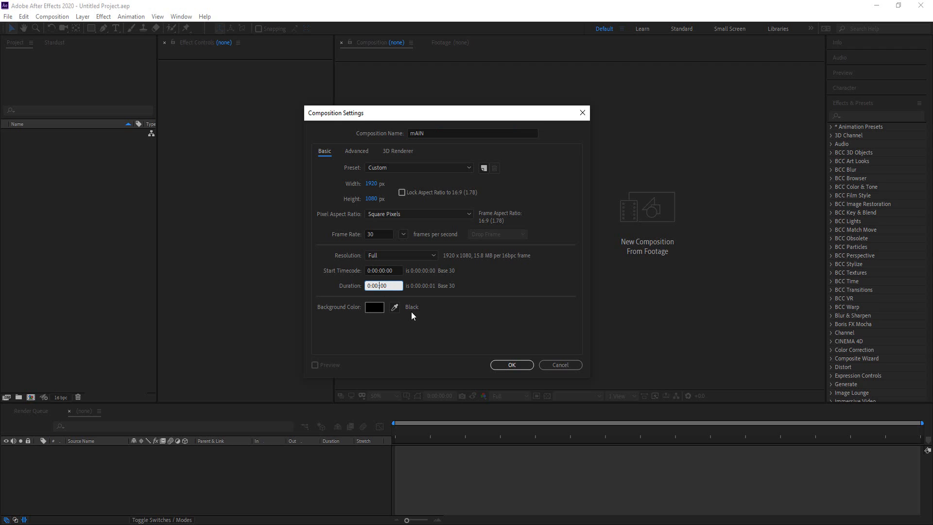
# Set the new composition's duration to 5 seconds, create it, and re-enable the viewer's refresh.
pyautogui.write('5')
pyautogui.click(512, 365)
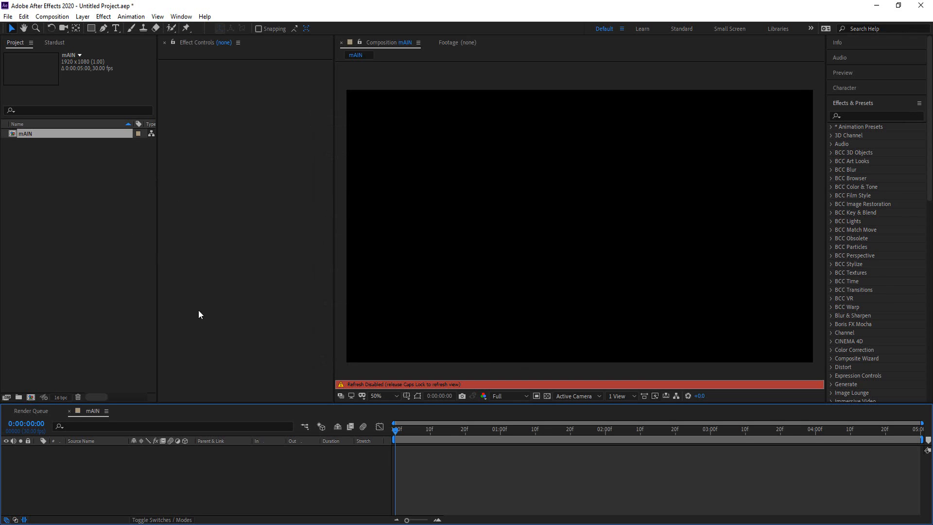
pyautogui.press('capslock')
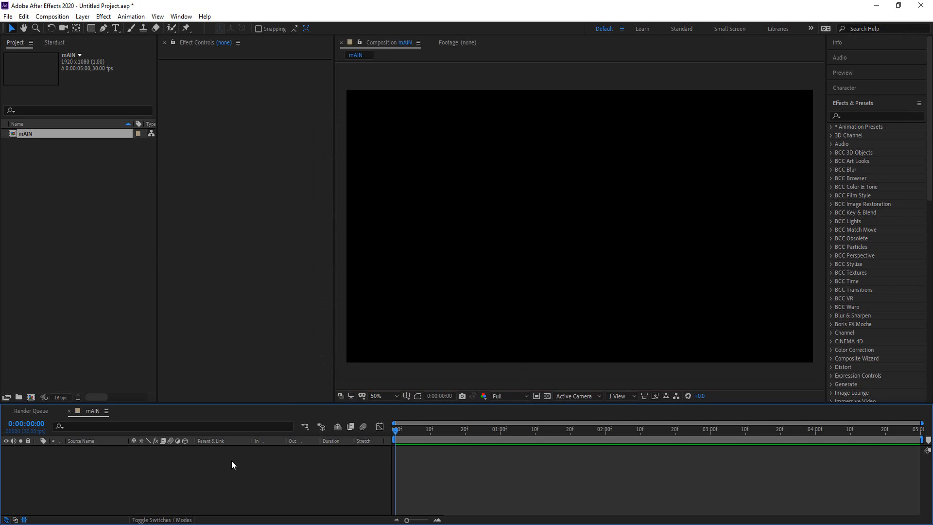
# Activate the Type tool and choose the Book Jacket font for the text.
pyautogui.click(116, 28)
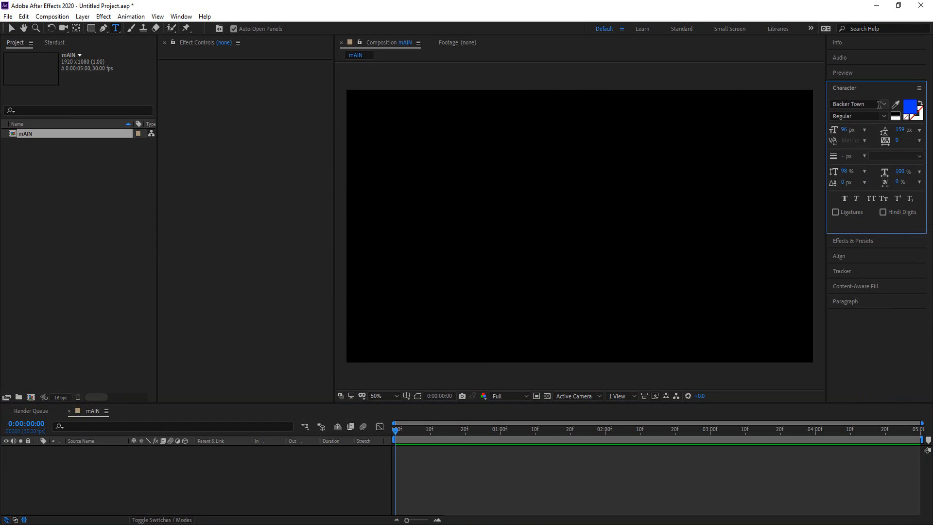
pyautogui.click(884, 109)
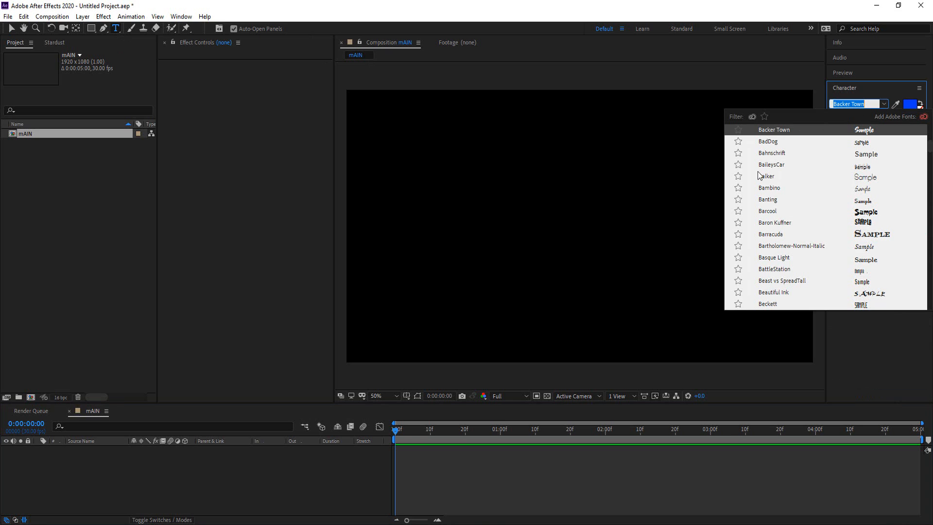
pyautogui.scroll(5, 777, 149)
pyautogui.scroll(10, 777, 148)
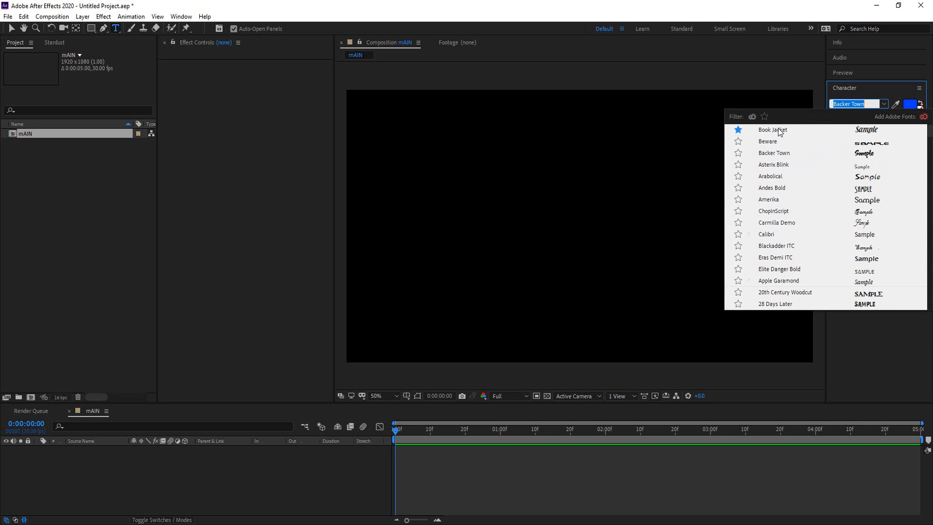
pyautogui.click(777, 129)
# Add a text layer reading "TEXT TO SAND" to the composition.
pyautogui.click(609, 227)
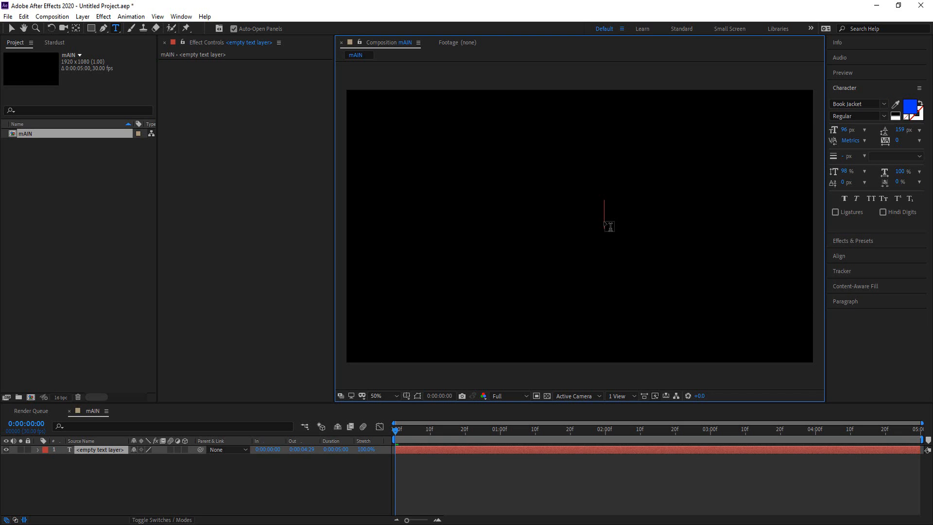
pyautogui.write('Te')
pyautogui.press('BackSpace')
pyautogui.press('BackSpace')
pyautogui.write('TE')
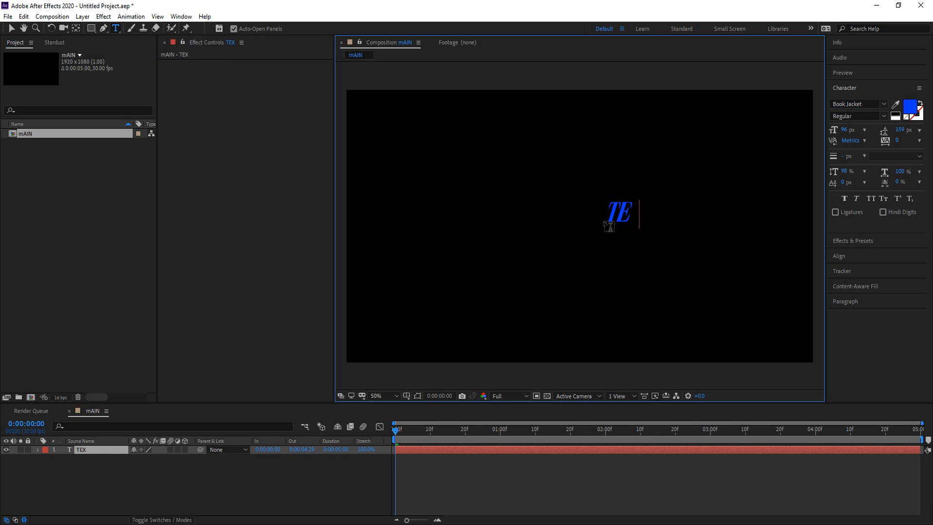
pyautogui.write('XT TO SAND')
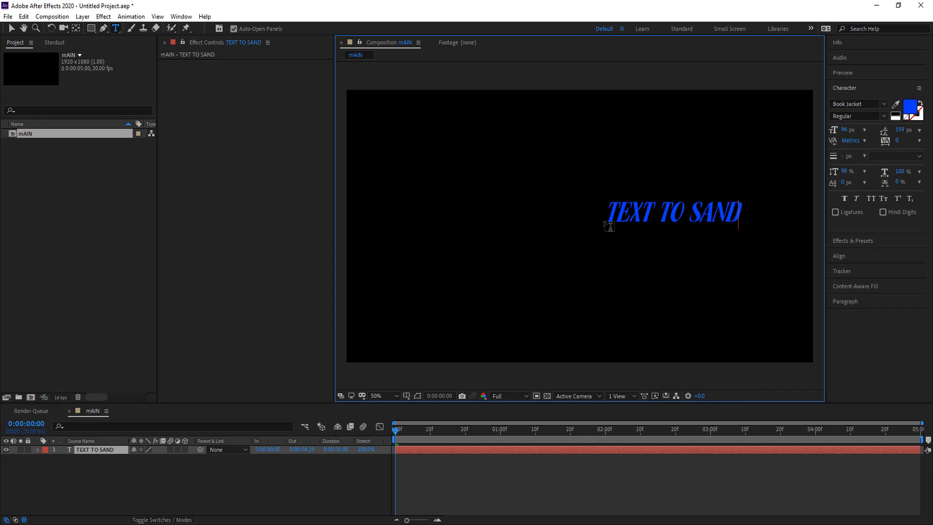
# Set the title's font size to 196 px and center it horizontally and vertically in the composition.
pyautogui.tripleClick(716, 208)
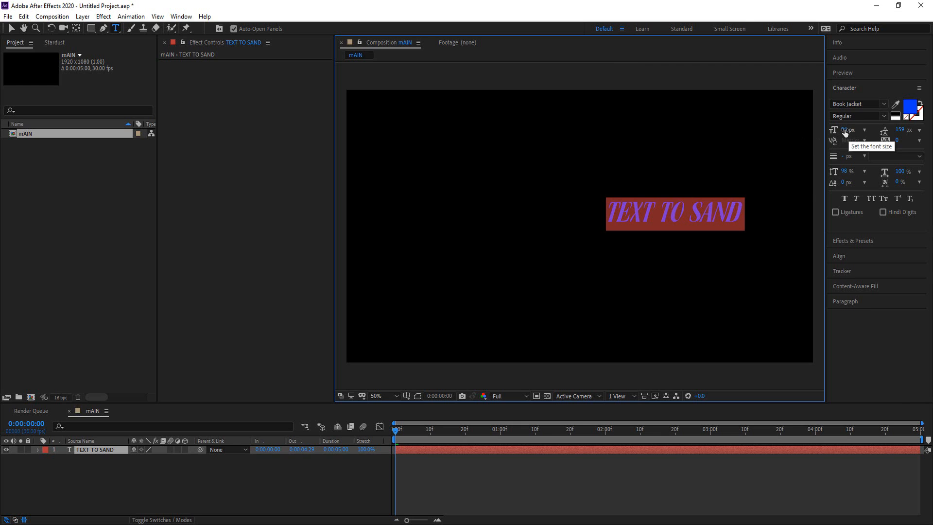
pyautogui.moveTo(846, 130); pyautogui.dragTo(904, 129)
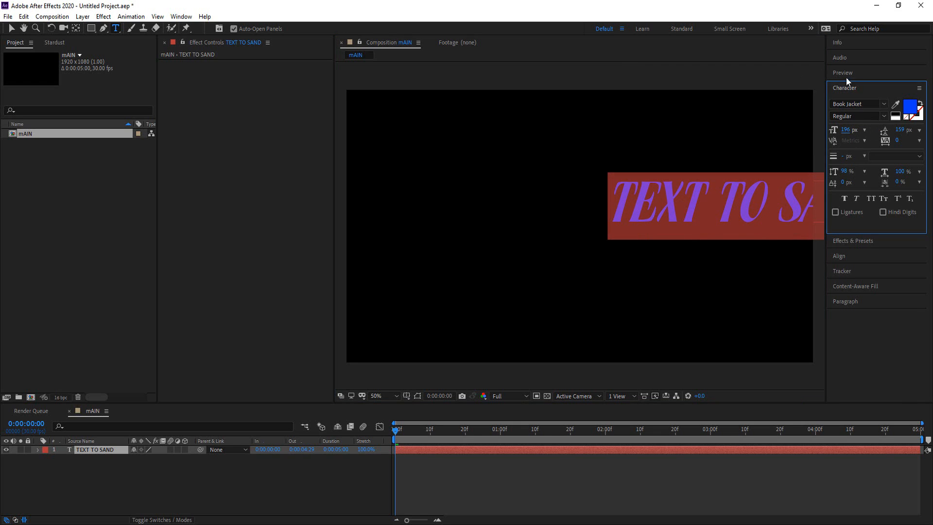
pyautogui.click(836, 257)
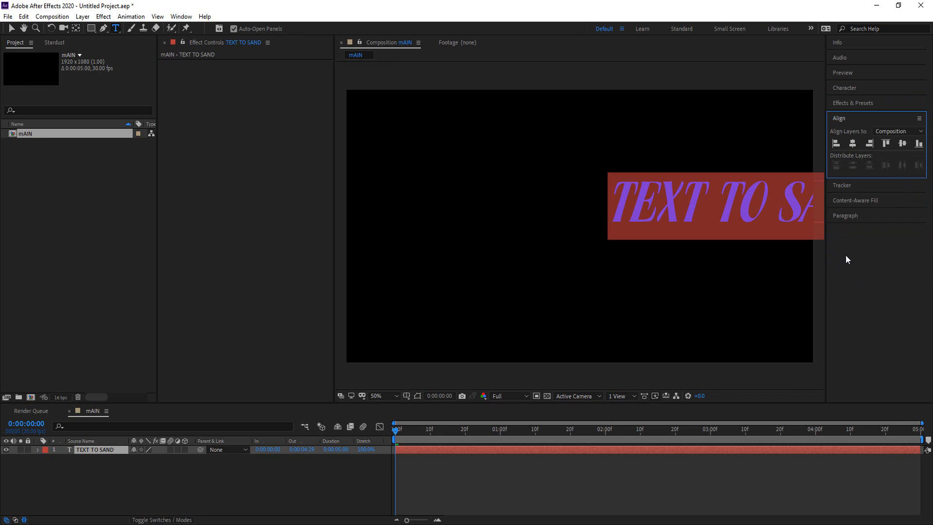
pyautogui.click(852, 144)
pyautogui.click(903, 144)
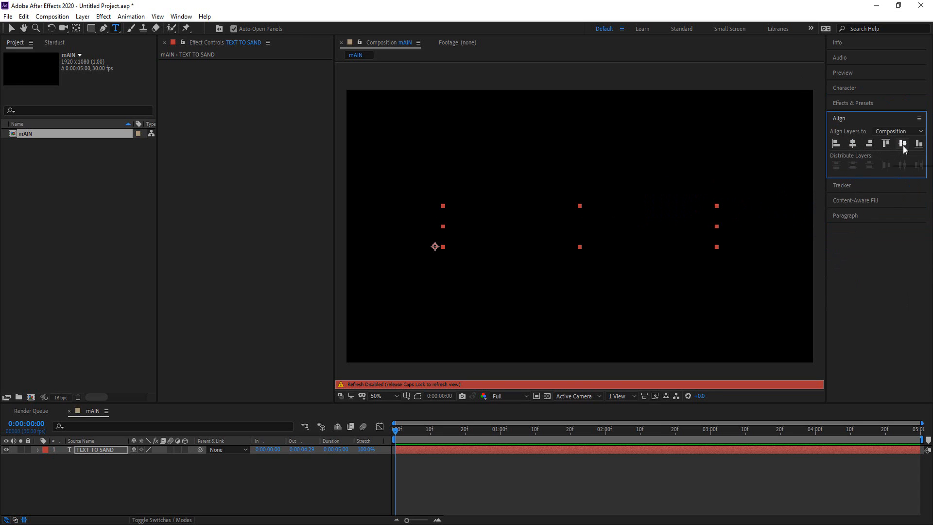
pyautogui.press('capslock')
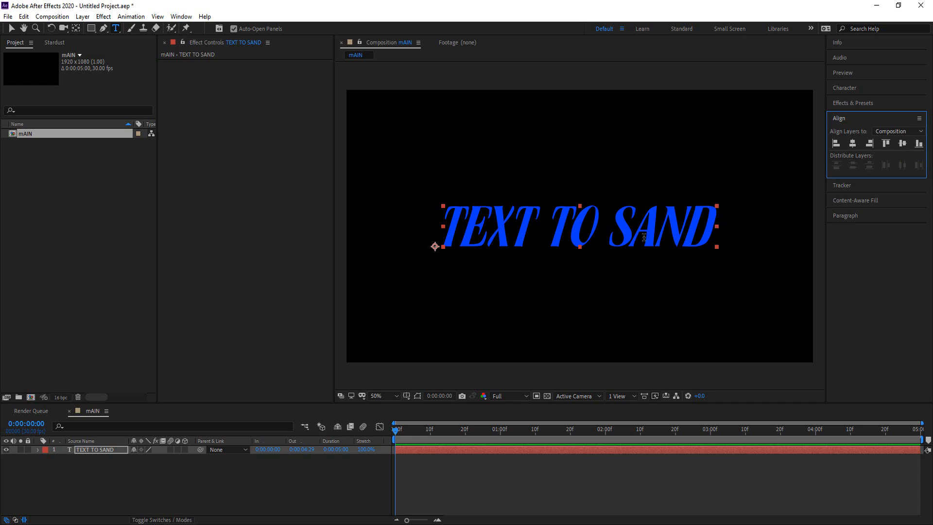
# Change the fill color of the whole TEXT TO SAND title to white and finish editing the text.
pyautogui.press(',')
pyautogui.press(',')
pyautogui.press(',')
pyautogui.press(',')
pyautogui.scroll(3, 658, 236)
pyautogui.tripleClick(658, 229)
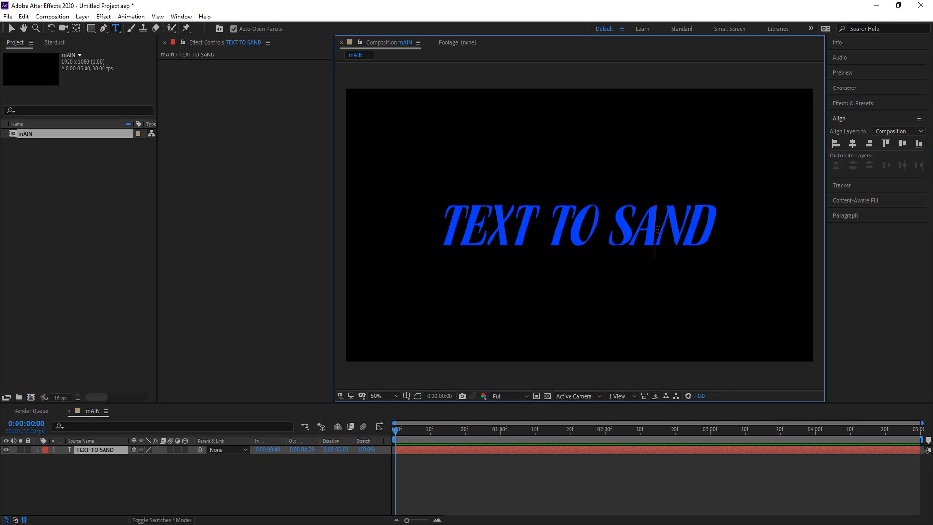
pyautogui.click(845, 89)
pyautogui.click(909, 105)
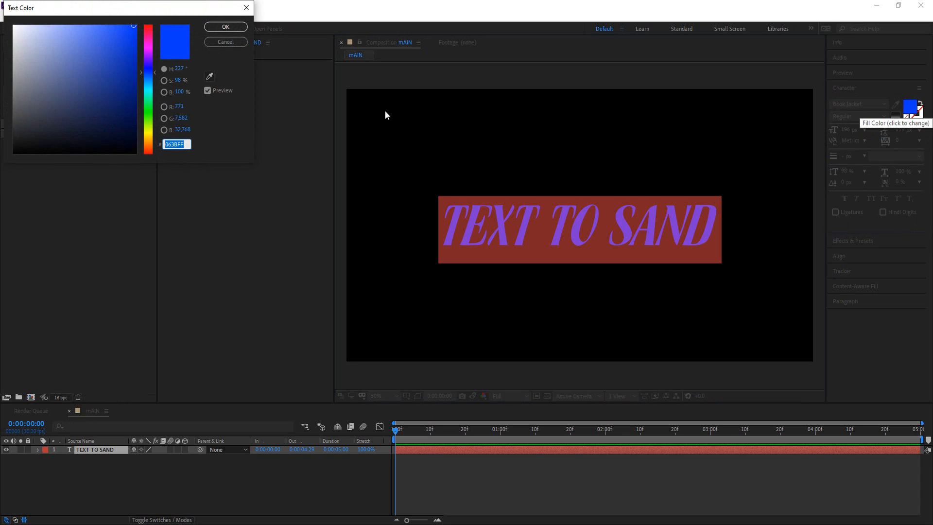
pyautogui.moveTo(150, 95)
pyautogui.mouseDown()
pyautogui.moveTo(144, 112)
pyautogui.moveTo(142, 85)
pyautogui.mouseUp()
pyautogui.click(18, 29)
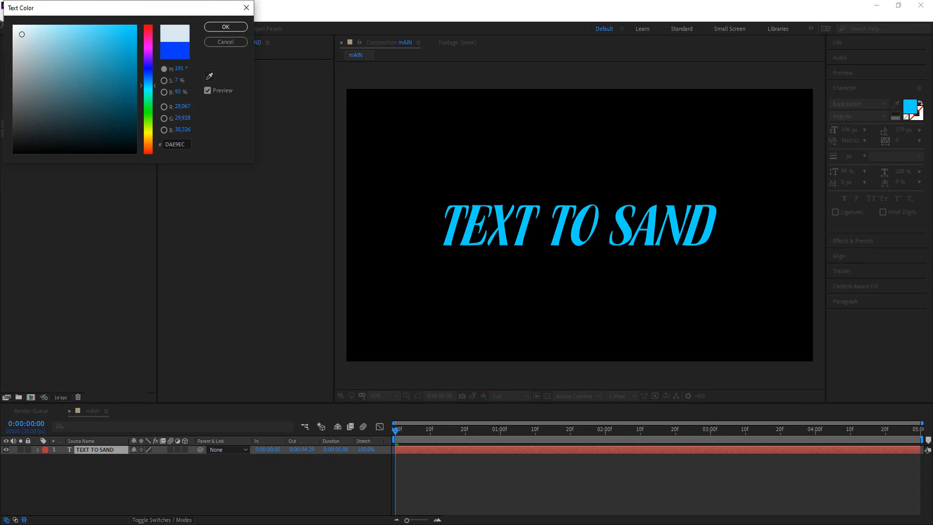
pyautogui.click(225, 27)
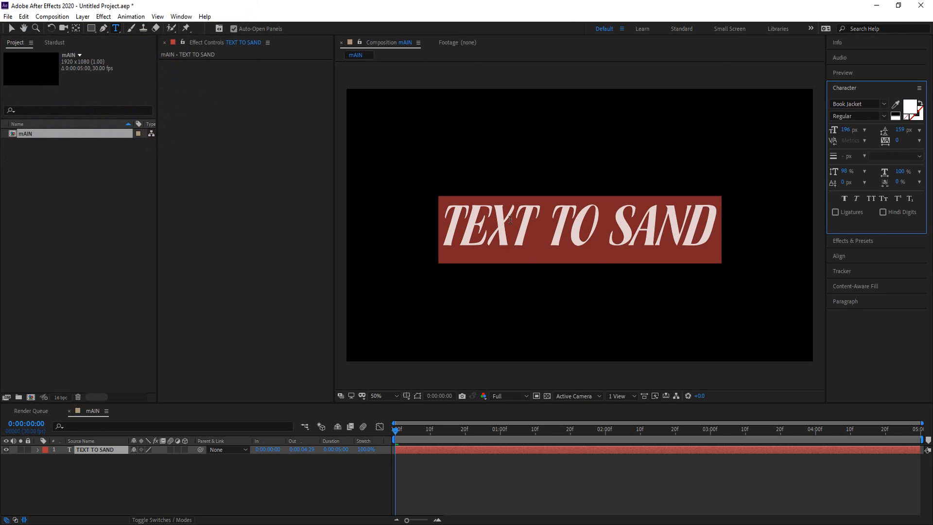
pyautogui.click(767, 201)
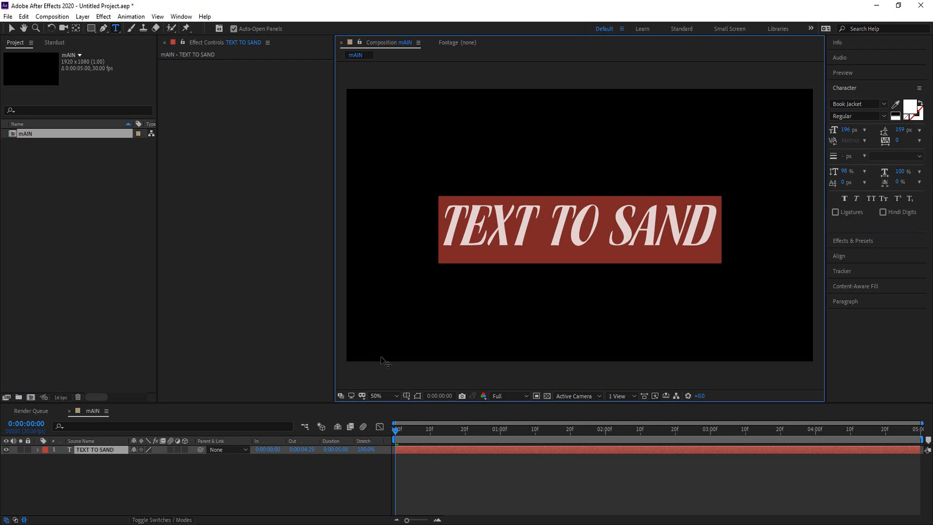
pyautogui.click(323, 486)
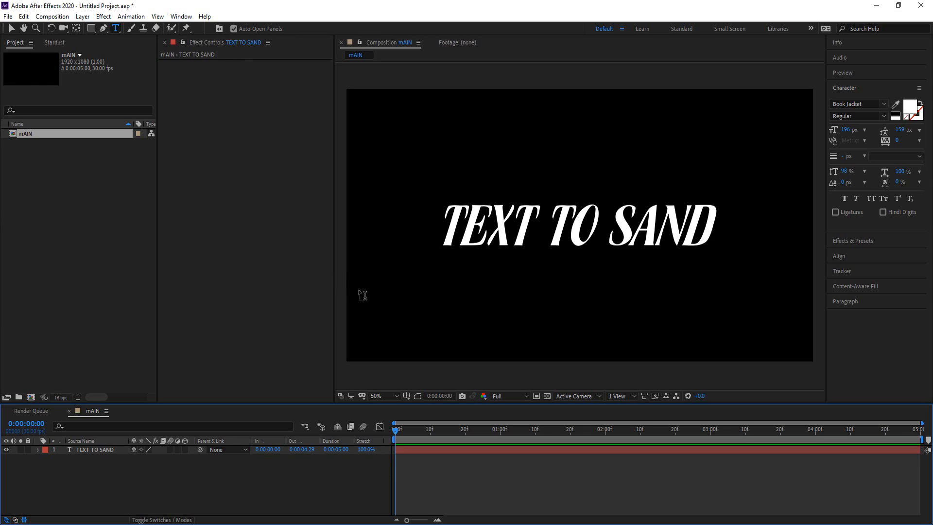
# Find the Bevel Alpha effect and apply it to the TEXT TO SAND layer.
pyautogui.click(101, 448)
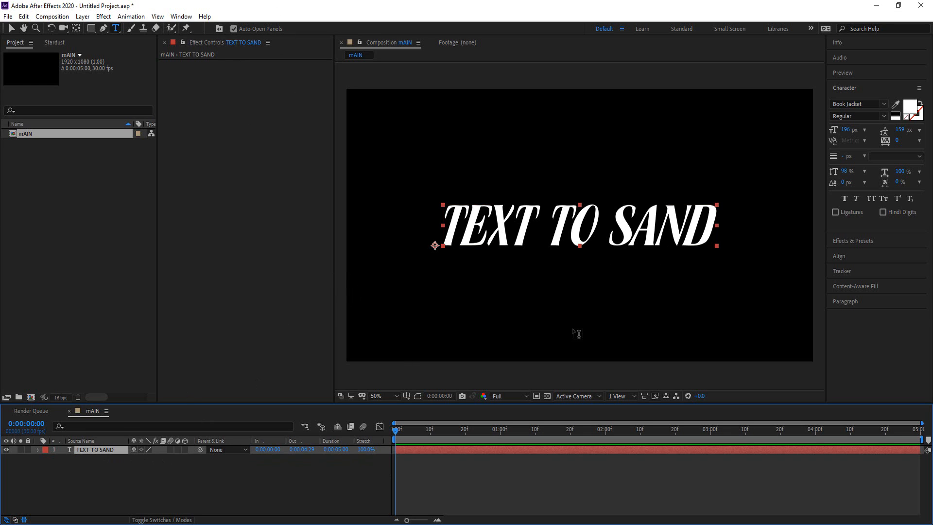
pyautogui.click(853, 87)
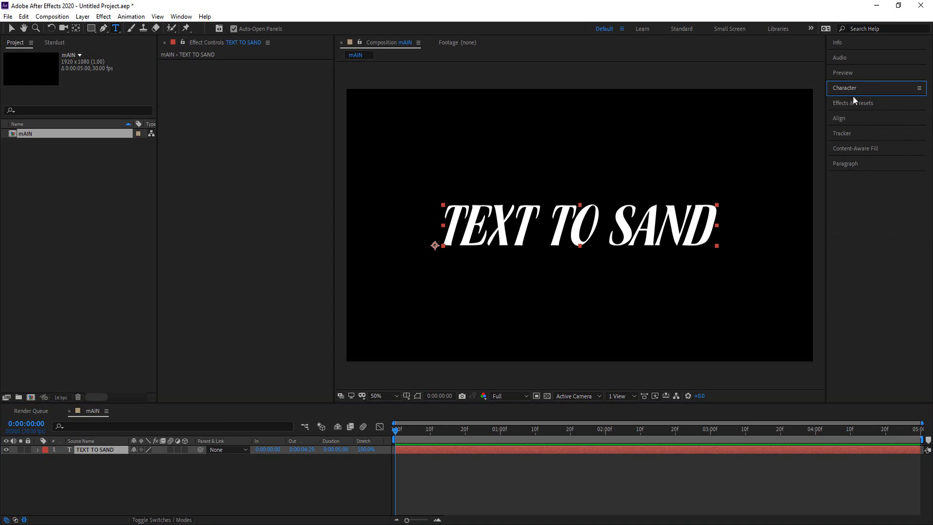
pyautogui.click(855, 103)
pyautogui.click(853, 116)
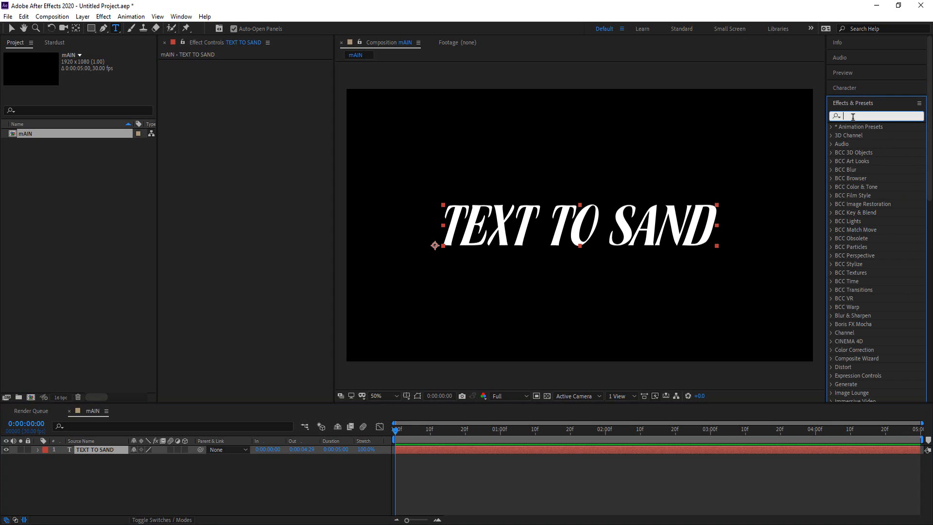
pyautogui.write('bev')
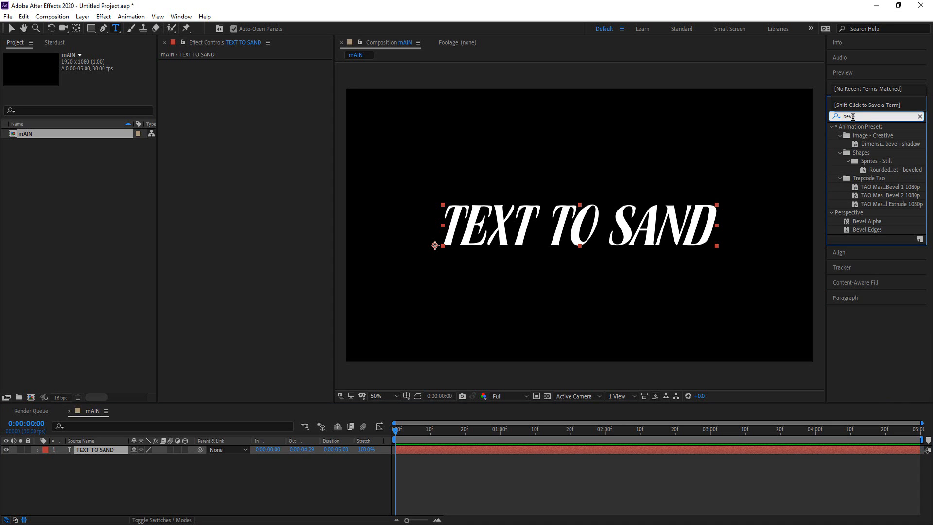
pyautogui.write('el alpha')
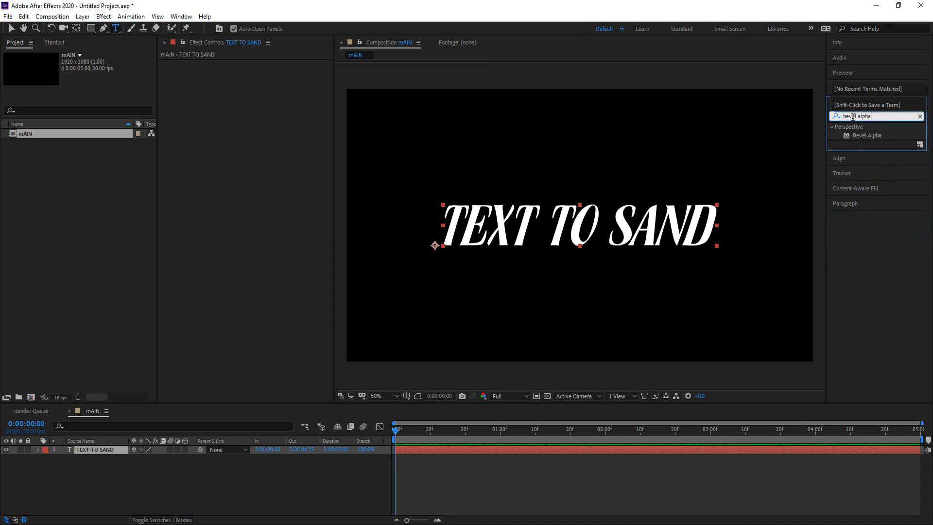
pyautogui.moveTo(877, 136); pyautogui.dragTo(110, 452)
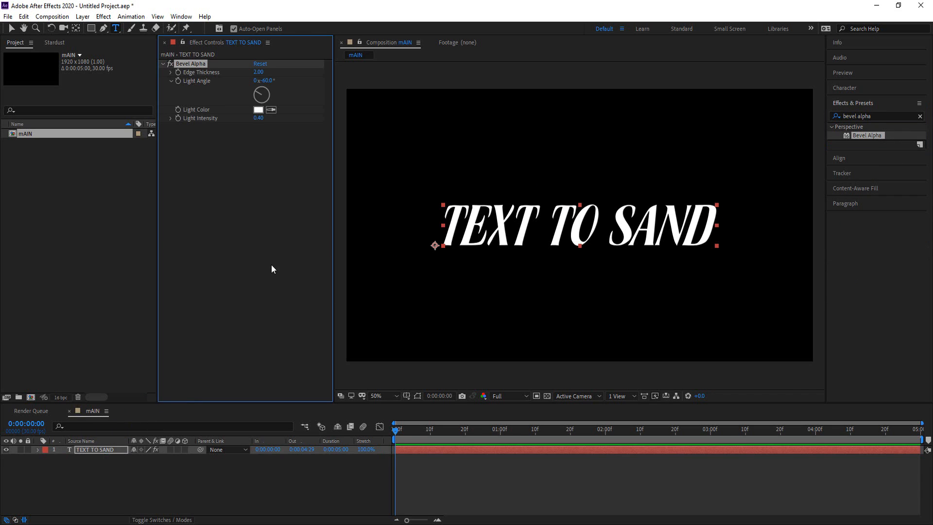
# Set the Bevel Alpha edge thickness to 13.20 and the light angle to 0x+90.0°.
pyautogui.press('v')
pyautogui.click(260, 72)
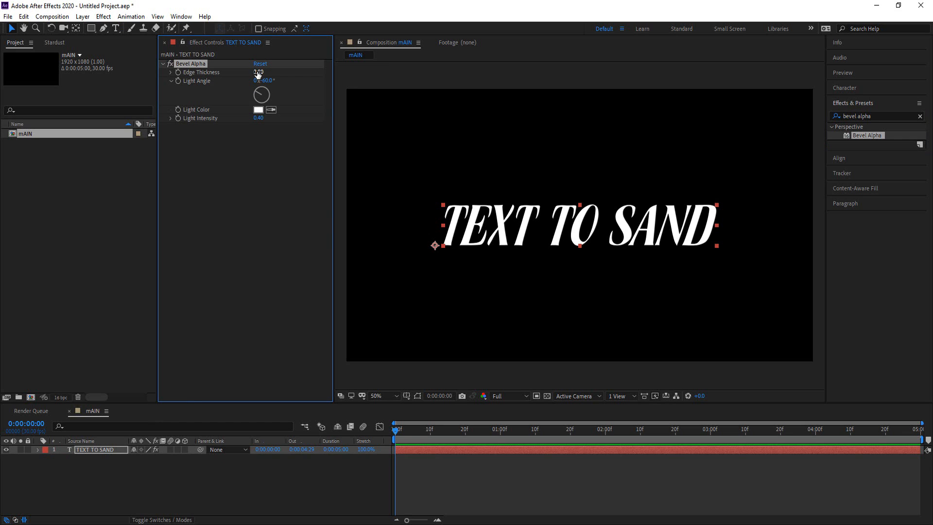
pyautogui.moveTo(257, 72)
pyautogui.mouseDown()
pyautogui.moveTo(314, 70)
pyautogui.moveTo(299, 69)
pyautogui.moveTo(344, 82)
pyautogui.mouseUp()
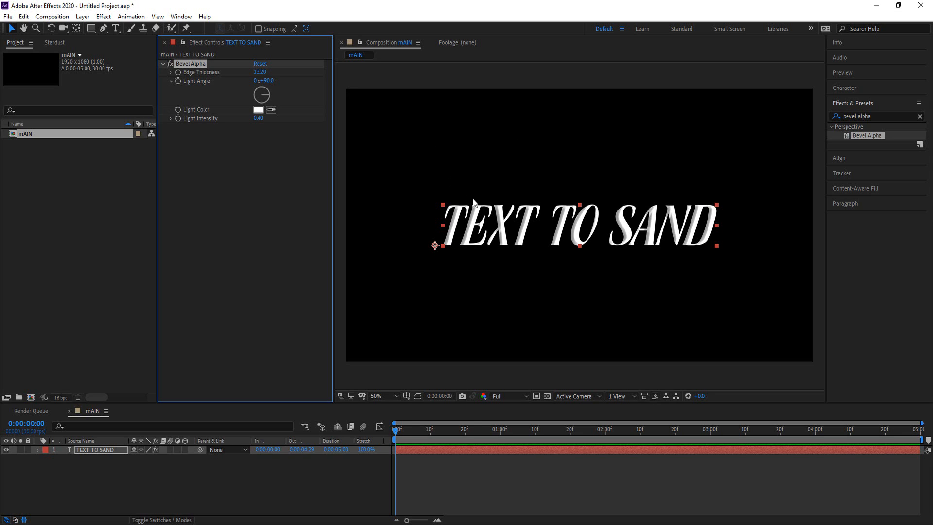
# Set the Bevel Alpha light color to the dark yellow 565101.
pyautogui.click(262, 111)
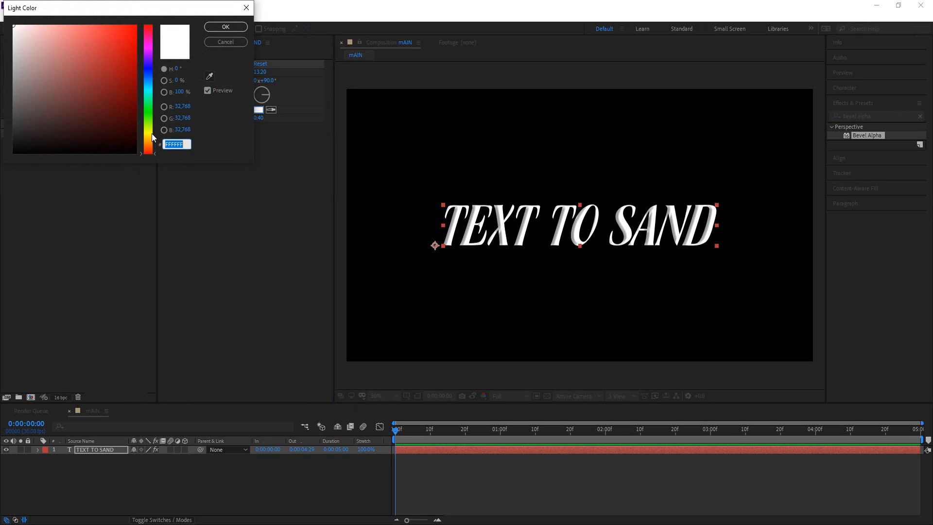
pyautogui.click(150, 133)
pyautogui.moveTo(136, 131); pyautogui.dragTo(135, 116)
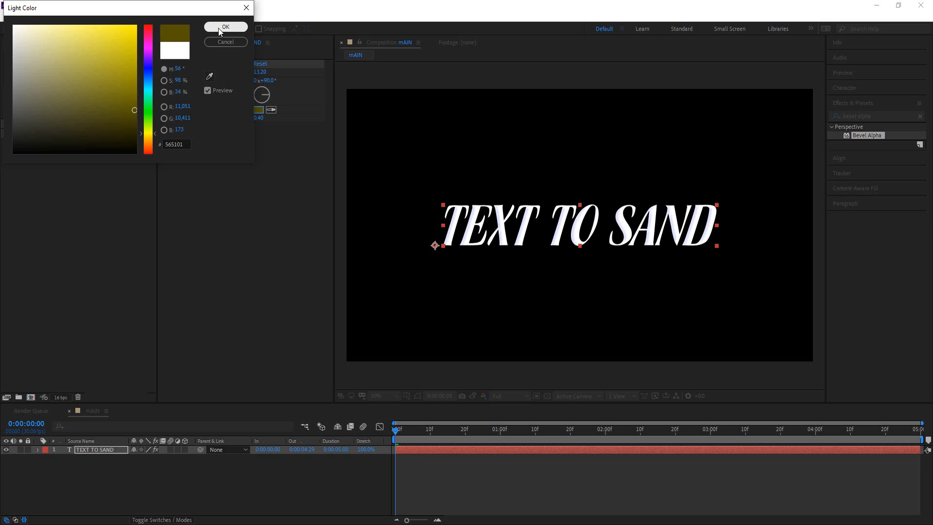
pyautogui.click(232, 28)
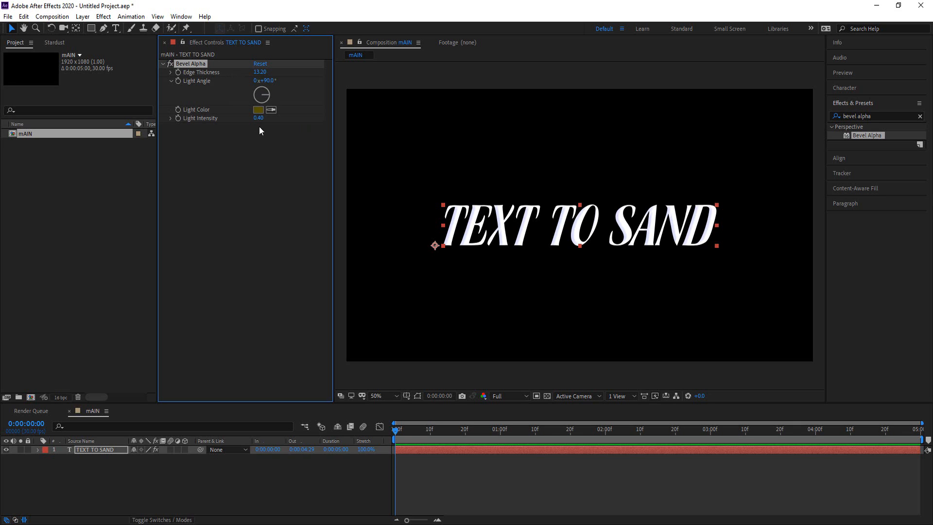
# Set the Bevel Alpha light intensity to 0.41 and the light color to near-white.
pyautogui.moveTo(258, 118)
pyautogui.mouseDown()
pyautogui.moveTo(391, 115)
pyautogui.moveTo(292, 121)
pyautogui.moveTo(305, 119)
pyautogui.mouseUp()
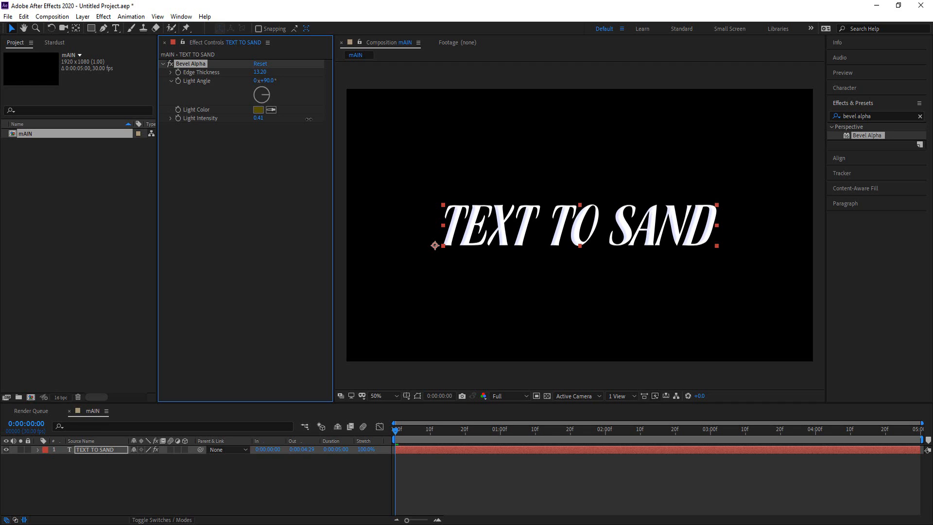
pyautogui.click(258, 118)
pyautogui.click(258, 110)
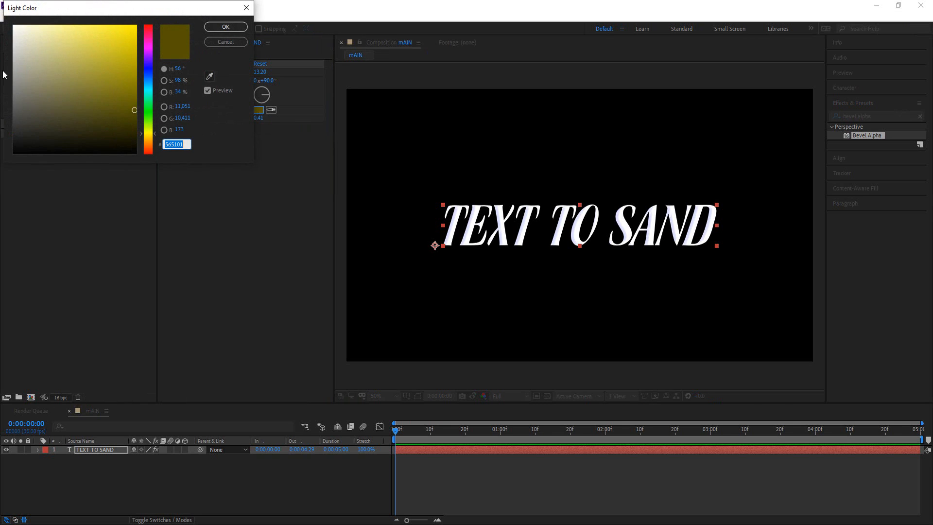
pyautogui.click(33, 31)
pyautogui.click(226, 27)
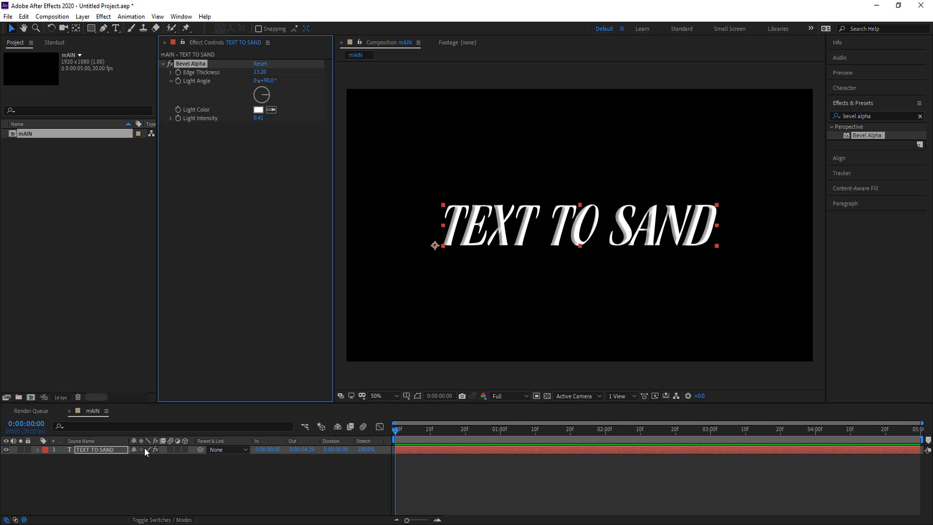
# Duplicate the beveled TEXT TO SAND layer.
pyautogui.click(89, 450)
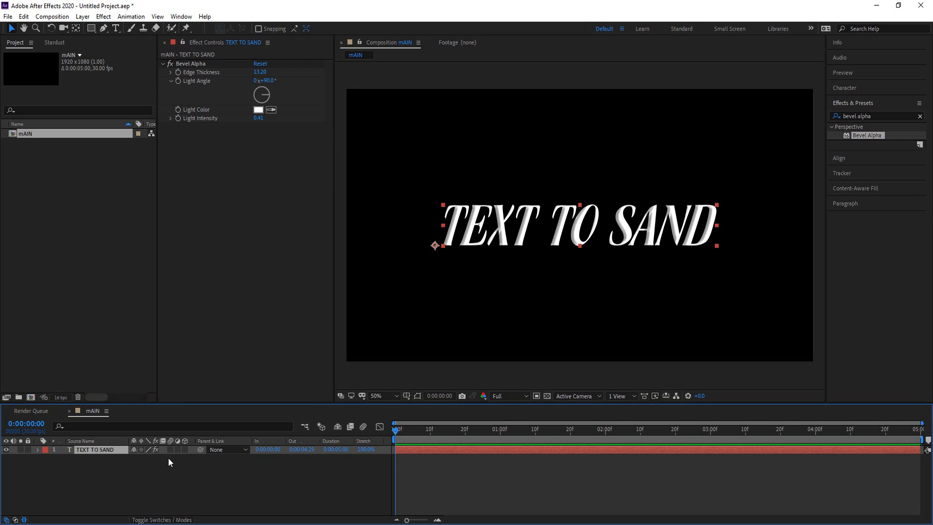
pyautogui.hotkey('ctrl', 'd')
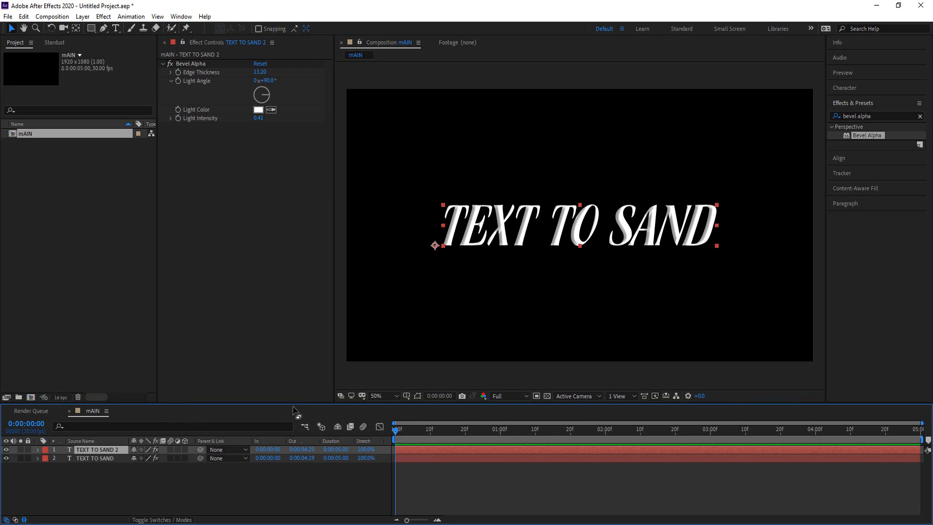
# Remove Bevel Alpha from the TEXT TO SAND 2 layer and apply the CC Composite effect to it.
pyautogui.click(190, 63)
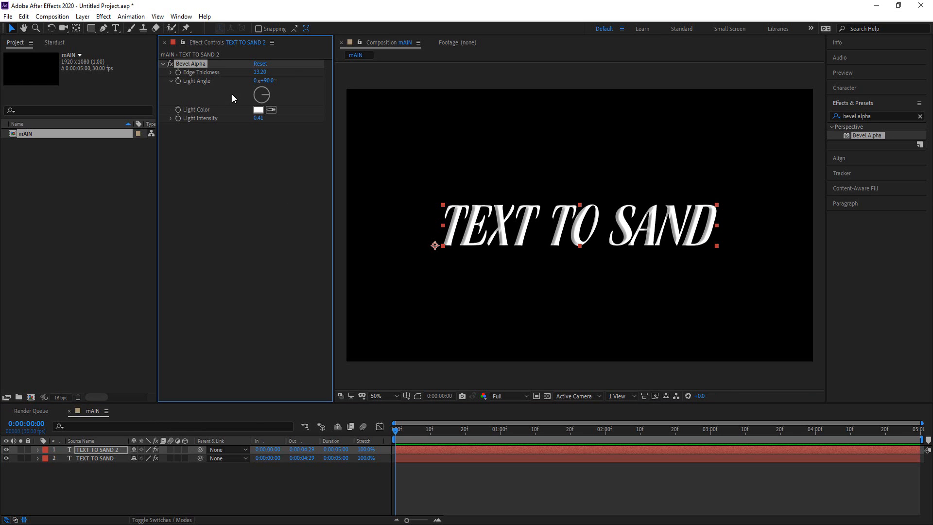
pyautogui.press('Delete')
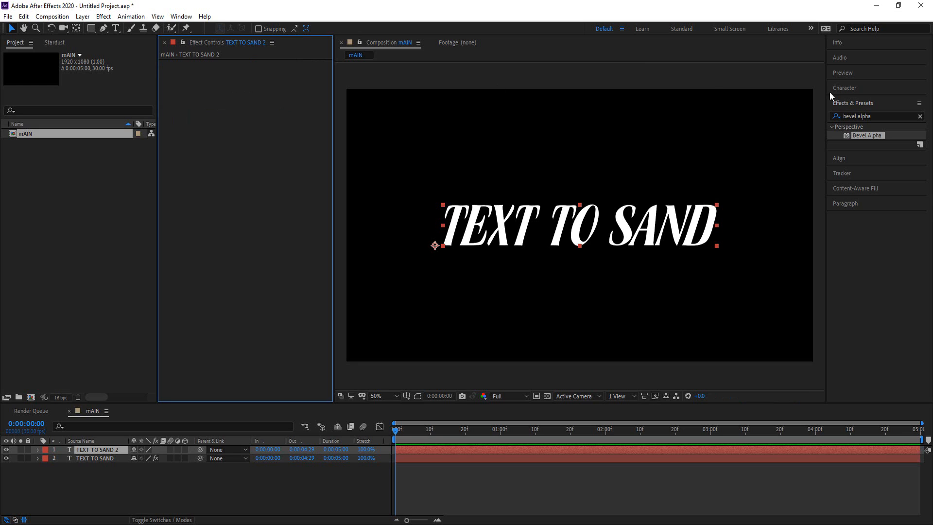
pyautogui.click(869, 115)
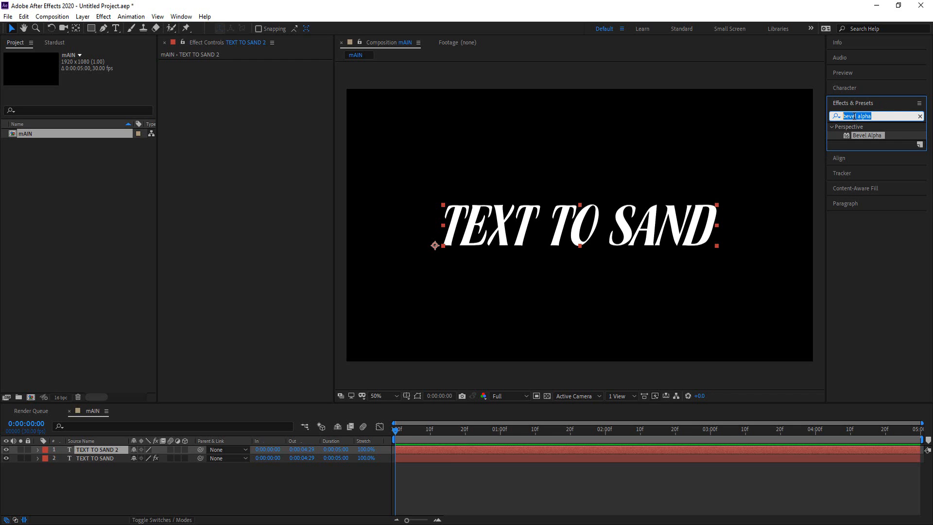
pyautogui.write('comp')
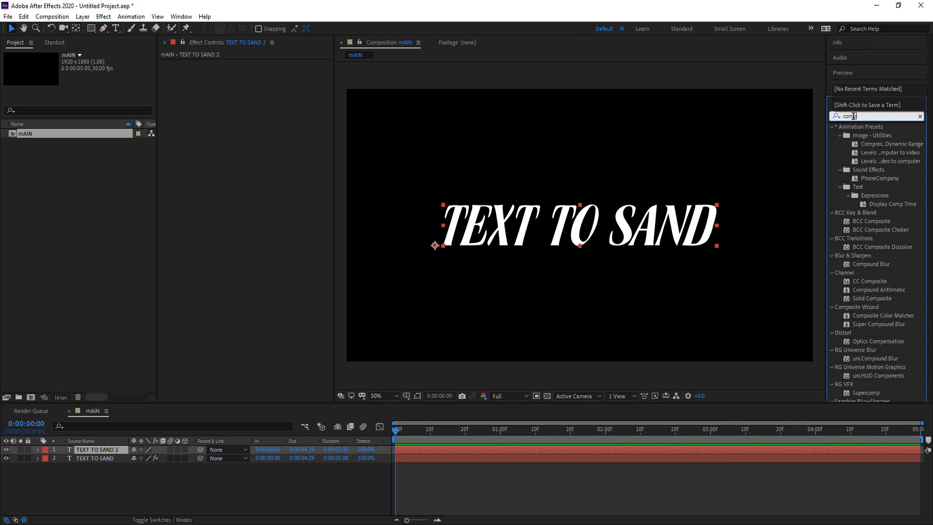
pyautogui.press('BackSpace')
pyautogui.press('BackSpace')
pyautogui.press('BackSpace')
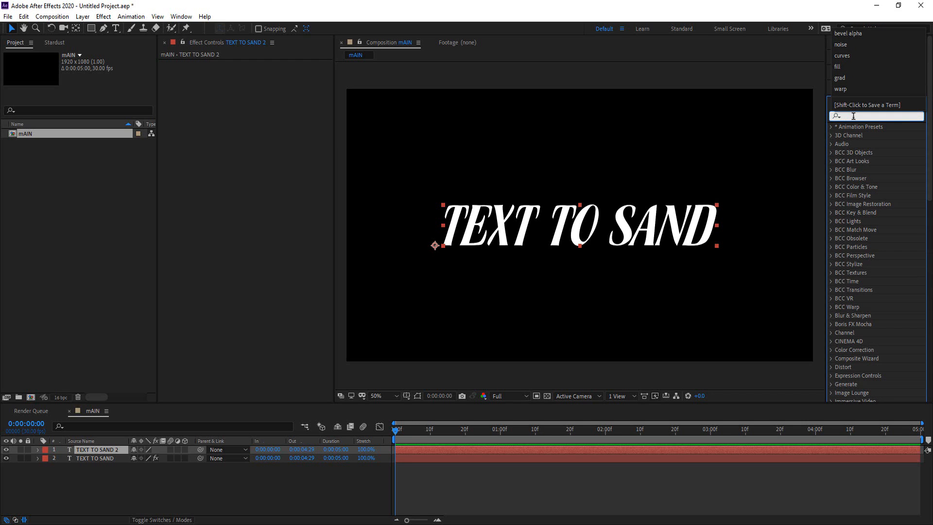
pyautogui.write('cc comp')
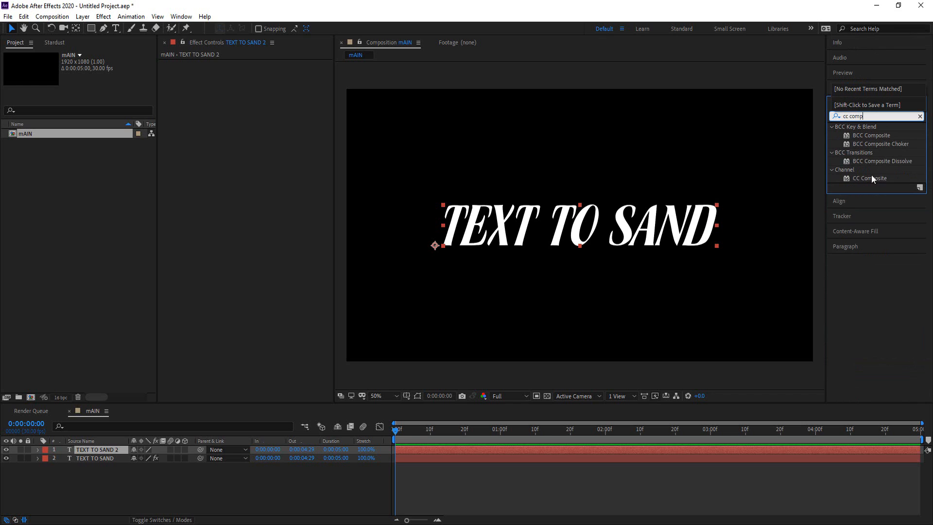
pyautogui.moveTo(871, 176); pyautogui.dragTo(99, 448)
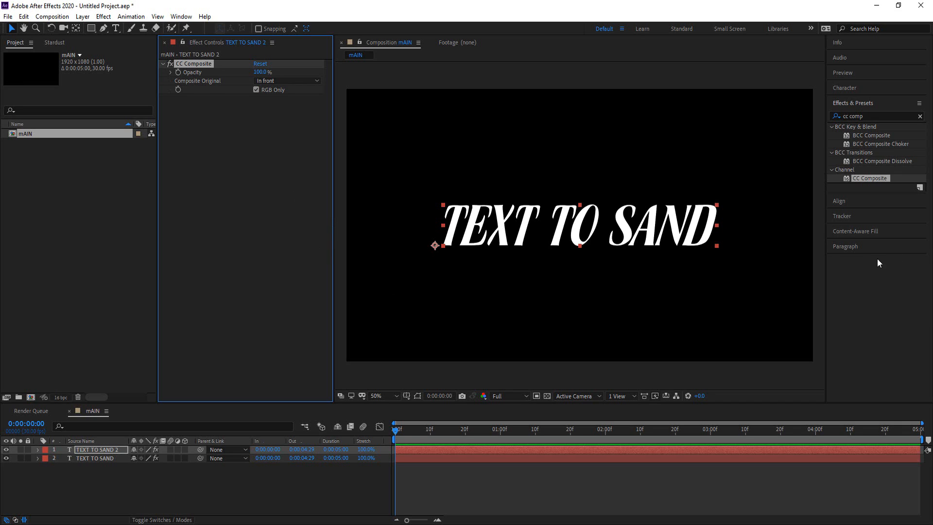
# Add the CC Particle Systems II effect to the TEXT TO SAND 2 layer.
pyautogui.click(863, 116)
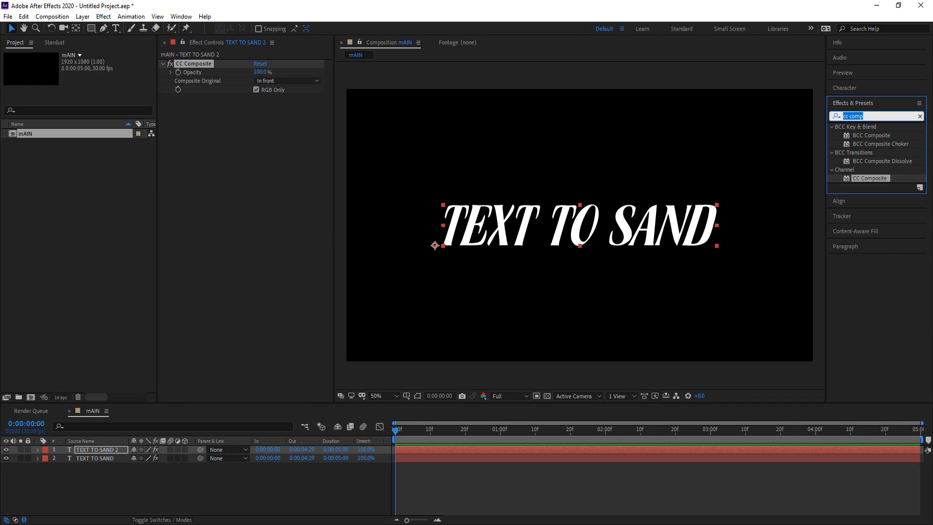
pyautogui.write('cc part')
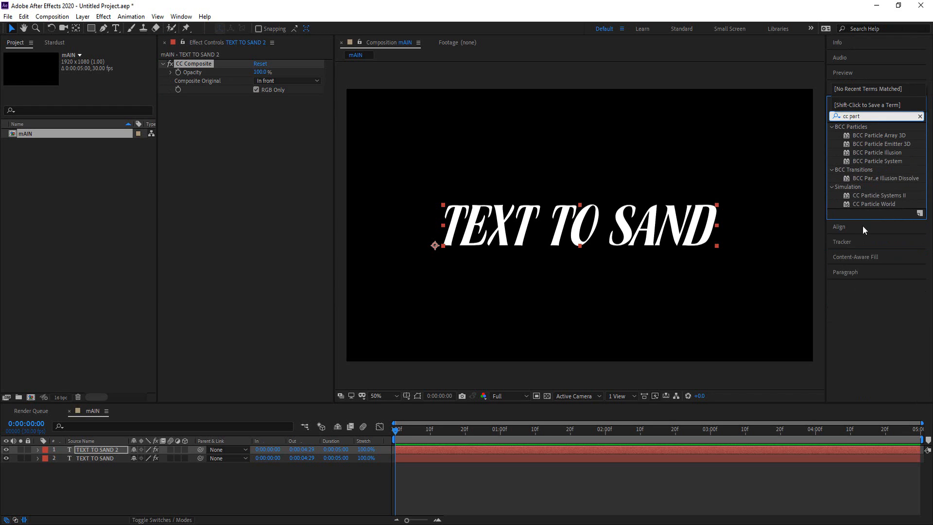
pyautogui.moveTo(883, 195); pyautogui.dragTo(843, 203)
pyautogui.moveTo(885, 195); pyautogui.dragTo(91, 448)
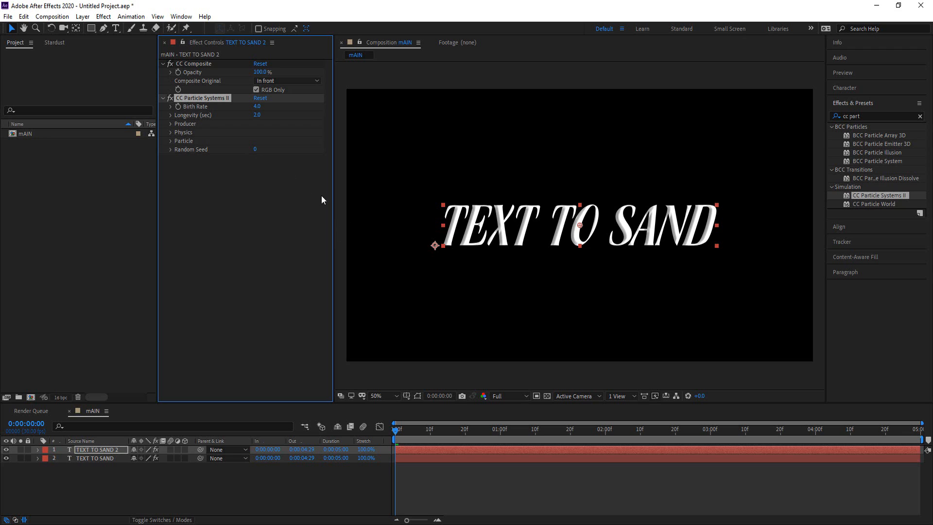
# Move the anchor point of the original TEXT TO SAND layer to the centre of the text.
pyautogui.click(107, 457)
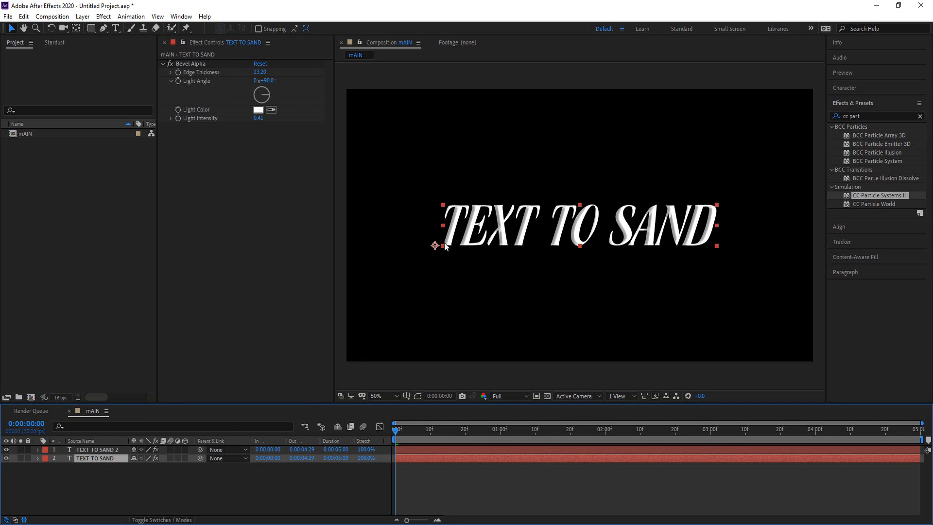
pyautogui.click(76, 28)
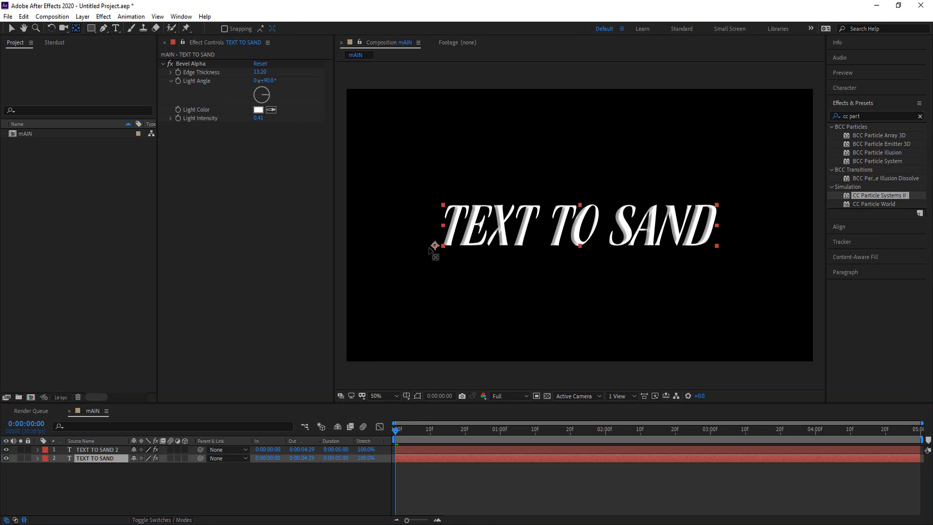
pyautogui.moveTo(435, 246); pyautogui.dragTo(437, 246)
pyautogui.moveTo(534, 233); pyautogui.dragTo(579, 228)
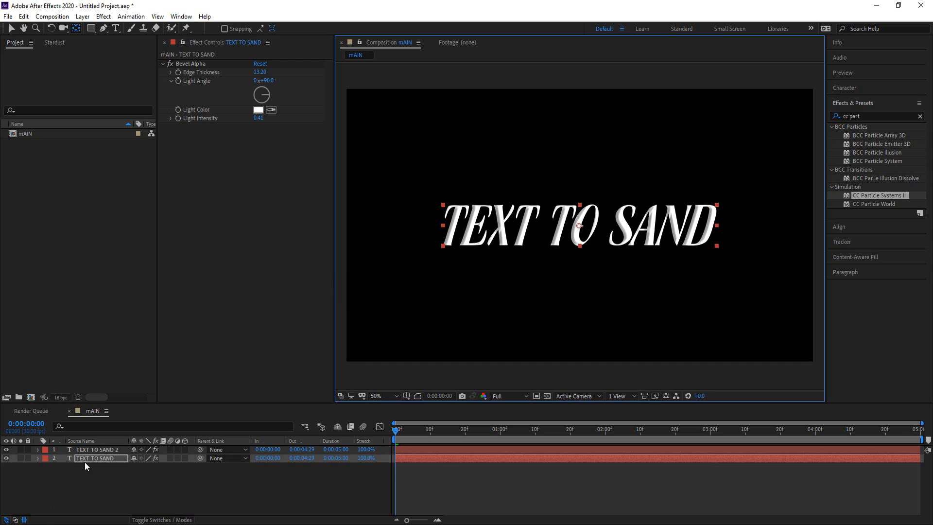
pyautogui.click(104, 458)
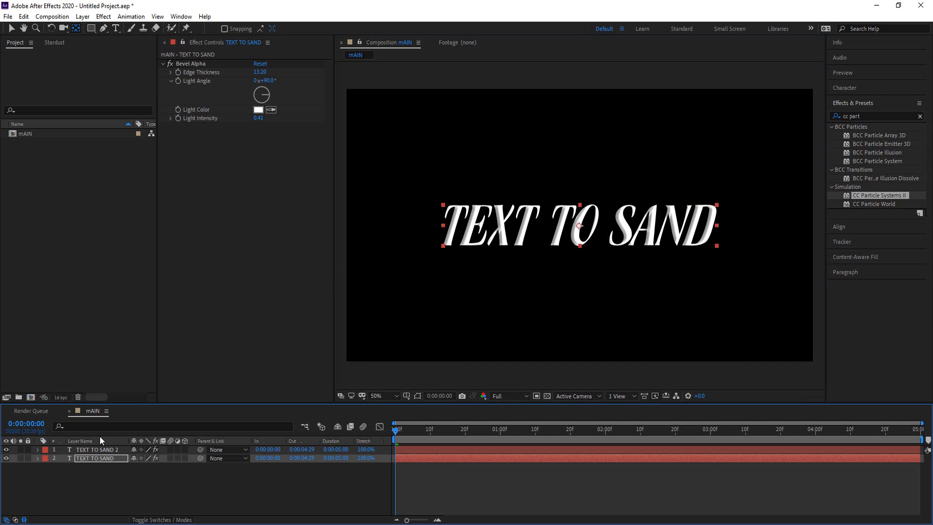
# Delete the TEXT TO SAND 2 layer and make a fresh duplicate of the TEXT TO SAND layer.
pyautogui.click(105, 449)
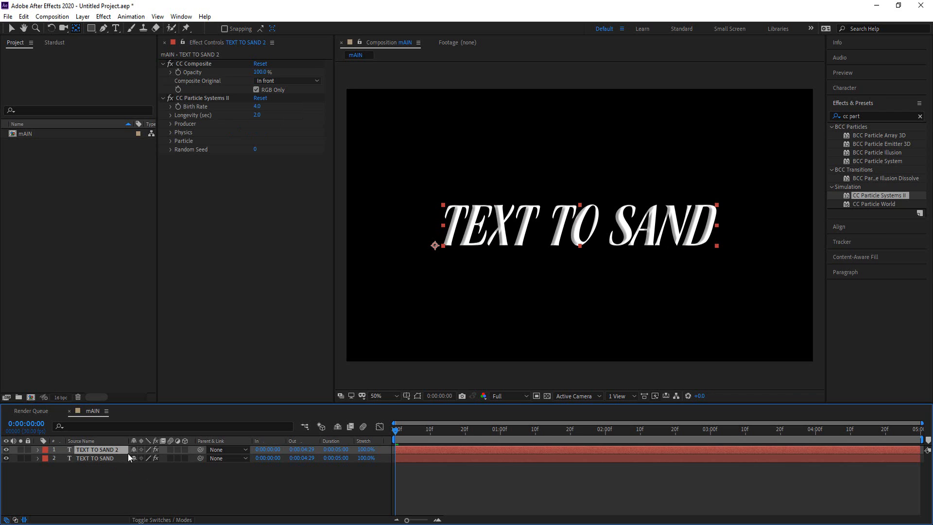
pyautogui.press('Delete')
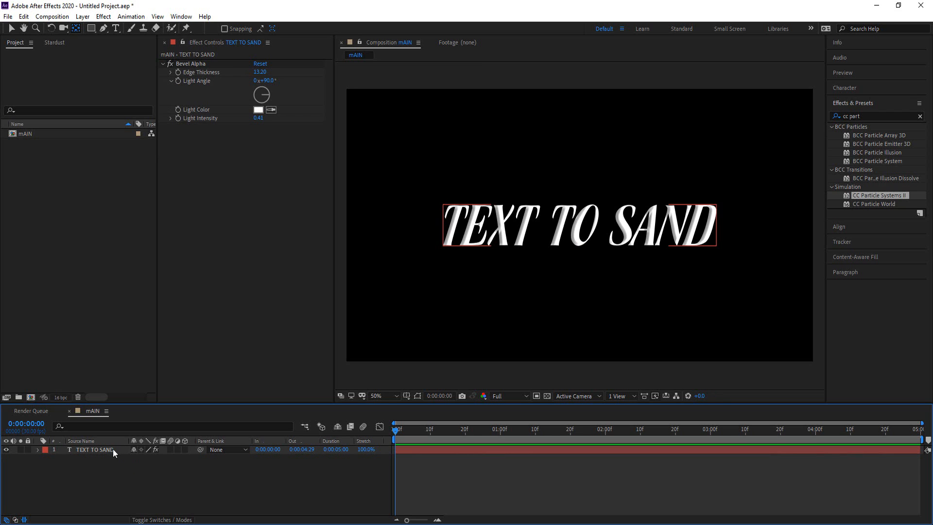
pyautogui.rightClick(92, 491)
pyautogui.rightClick(76, 450)
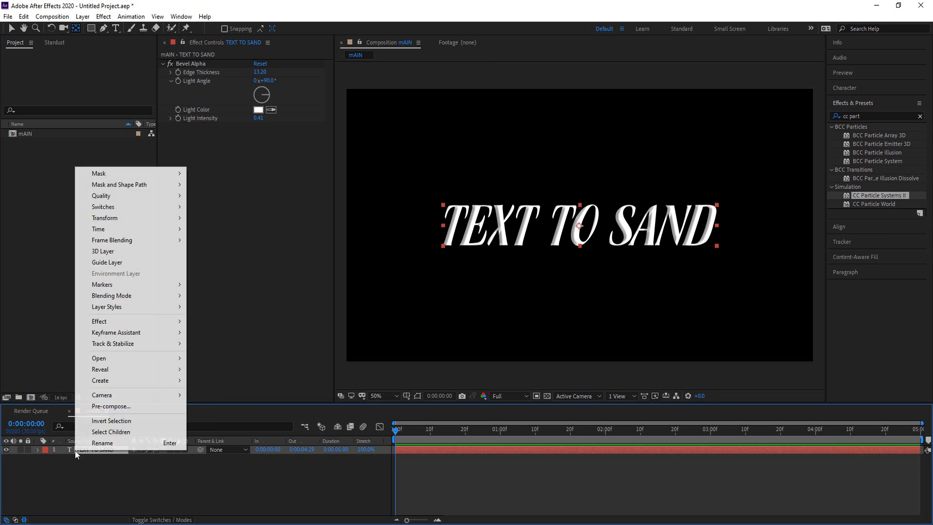
pyautogui.click(92, 449)
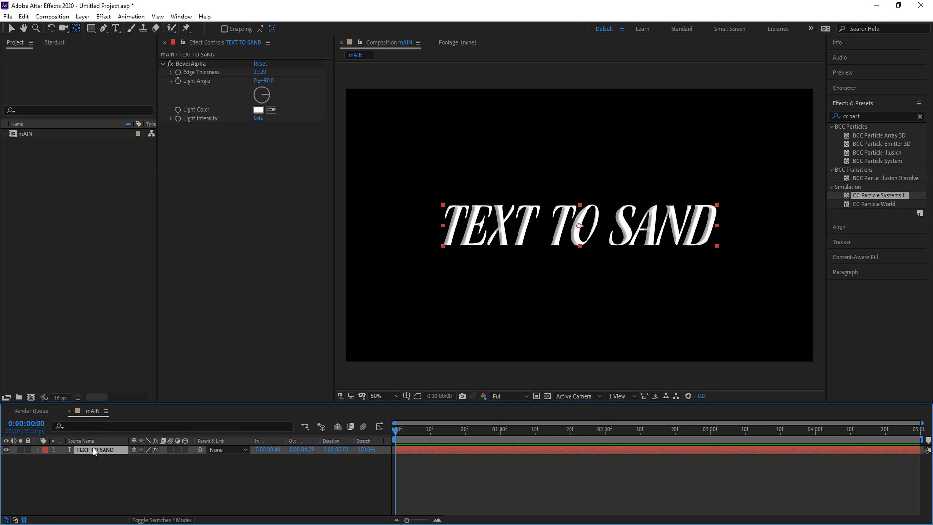
pyautogui.hotkey('ctrl', 'd')
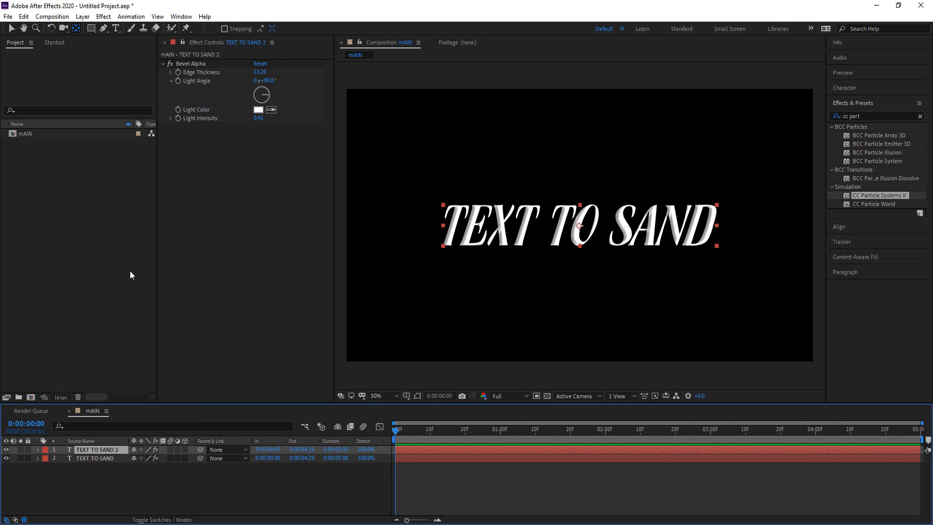
# Find CC Particle Systems II among the effects and apply it to the new TEXT TO SAND 2 layer.
pyautogui.click(189, 63)
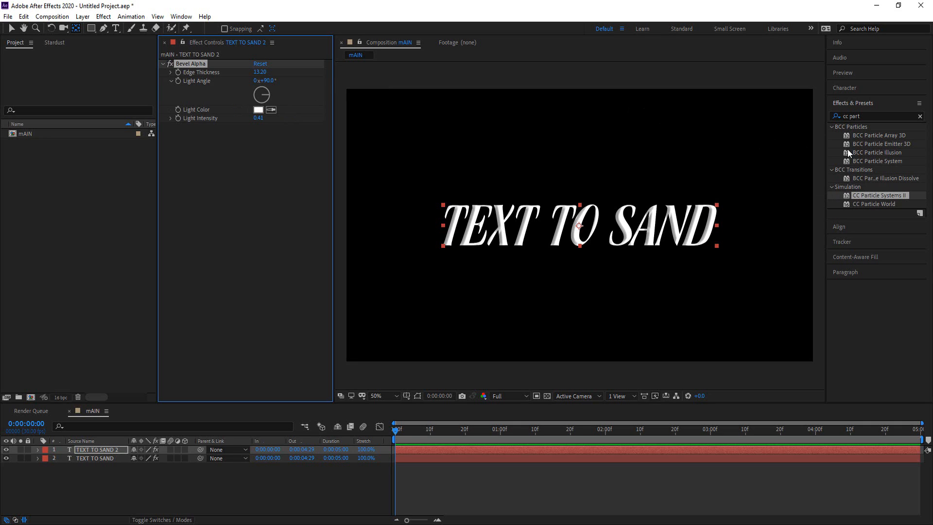
pyautogui.click(861, 116)
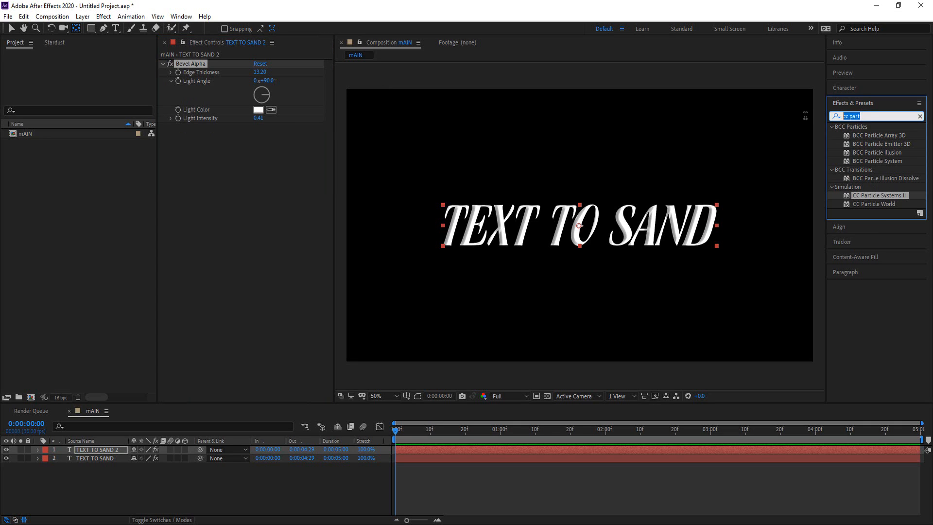
pyautogui.write('cc')
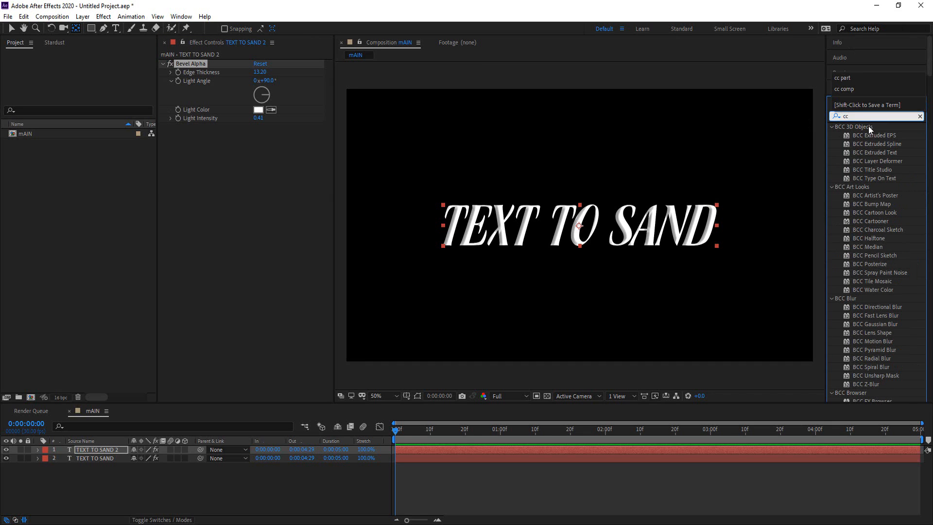
pyautogui.press('BackSpace')
pyautogui.press('BackSpace')
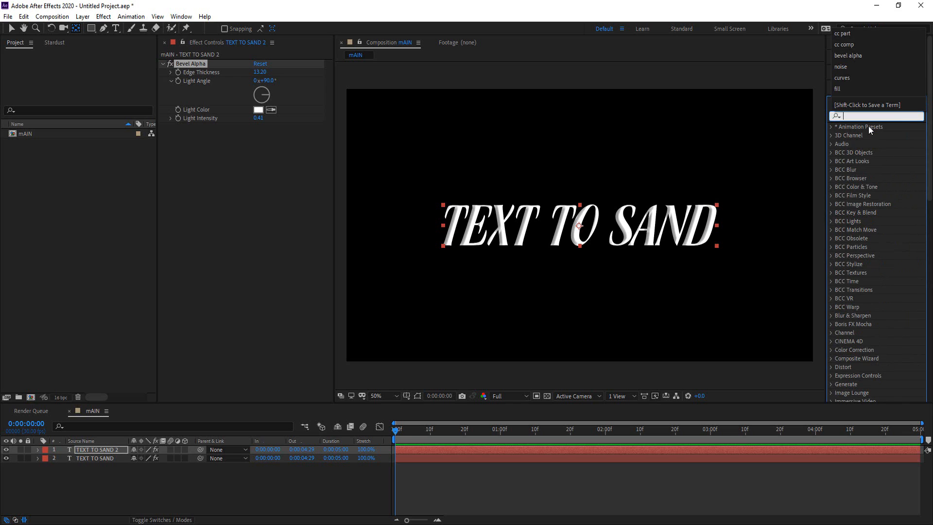
pyautogui.write('cc part')
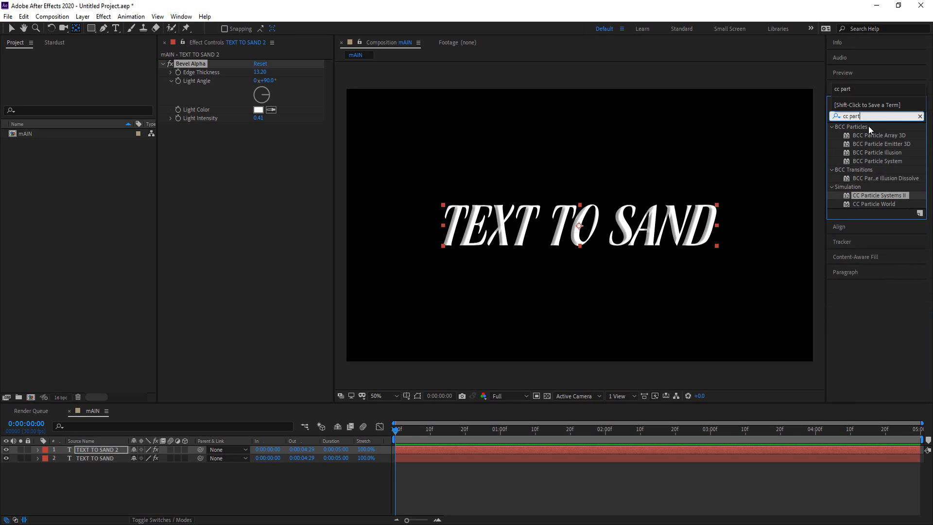
pyautogui.write('icles')
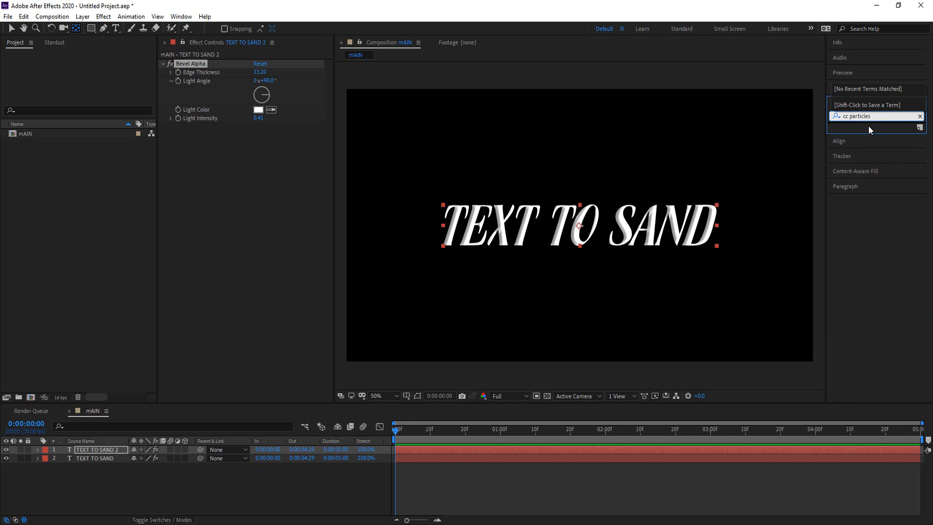
pyautogui.press('BackSpace')
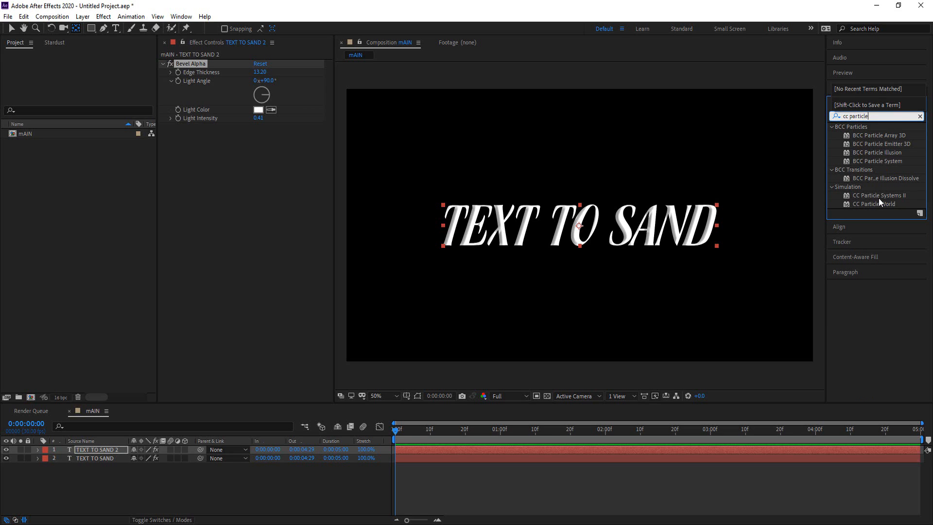
pyautogui.moveTo(880, 195); pyautogui.dragTo(99, 450)
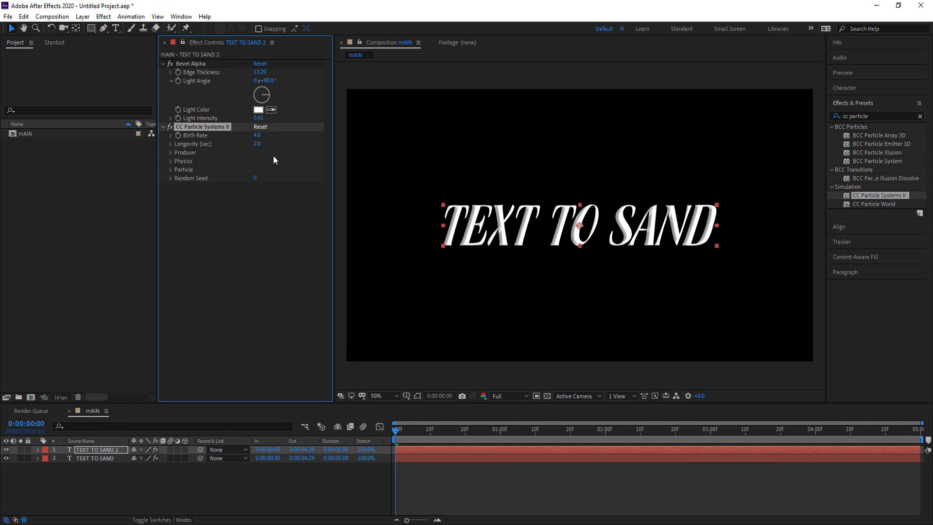
# Move the current time to 0:00:01:05 and remove Bevel Alpha from the TEXT TO SAND 2 layer.
pyautogui.moveTo(397, 432); pyautogui.dragTo(520, 435)
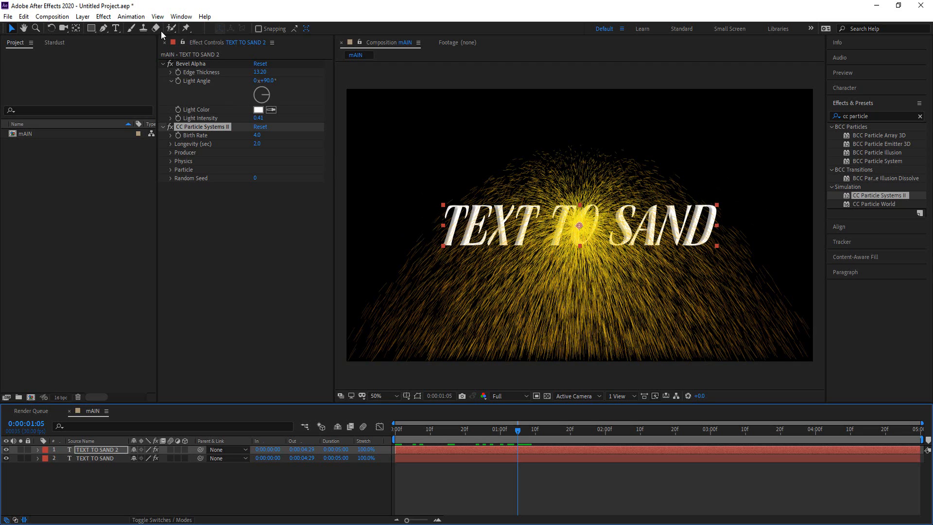
pyautogui.click(195, 64)
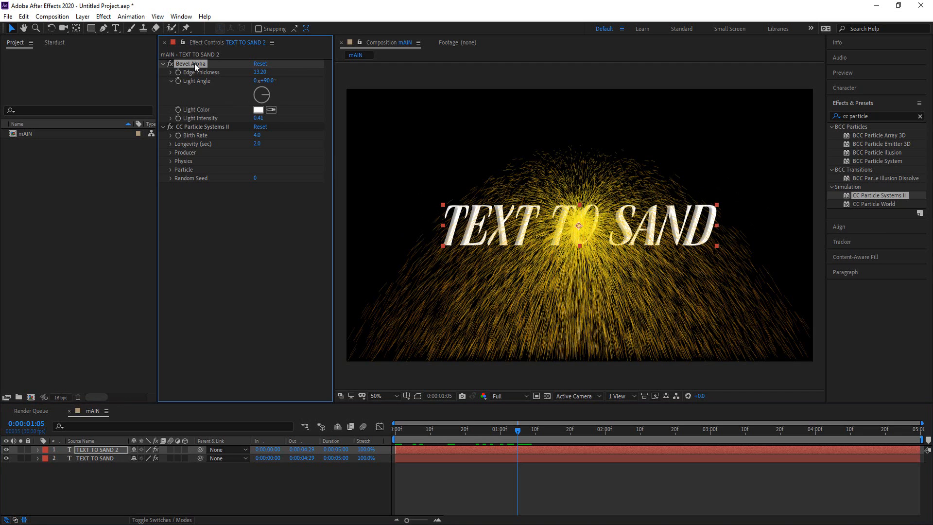
pyautogui.press('Delete')
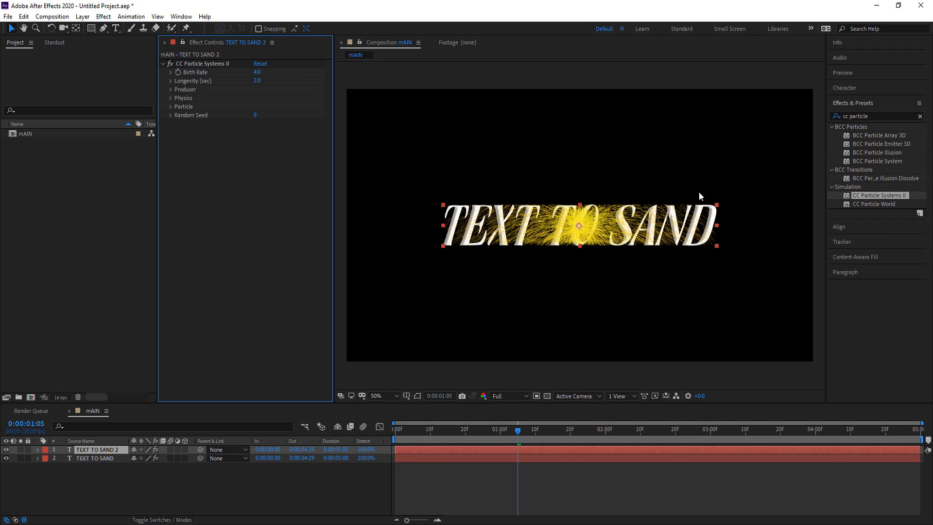
# Find CC Composite and apply it to the TEXT TO SAND 2 layer below CC Particle Systems II.
pyautogui.click(869, 116)
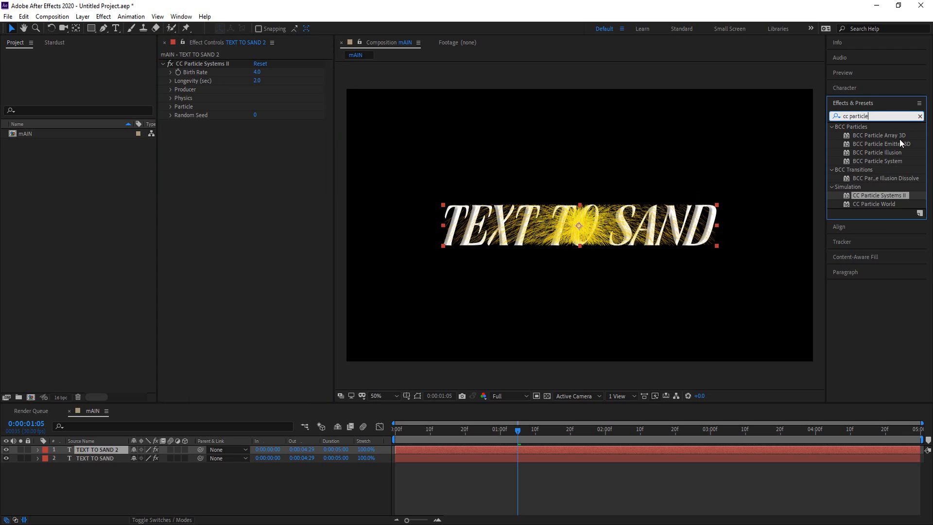
pyautogui.press('BackSpace')
pyautogui.press('BackSpace')
pyautogui.press('BackSpace')
pyautogui.press('BackSpace')
pyautogui.press('BackSpace')
pyautogui.press('BackSpace')
pyautogui.press('BackSpace')
pyautogui.press('BackSpace')
pyautogui.press('BackSpace')
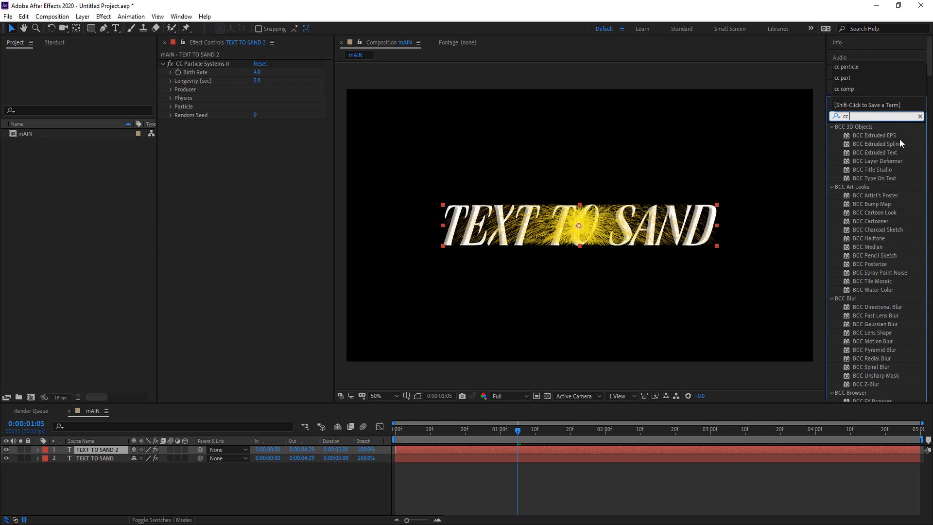
pyautogui.write('comp')
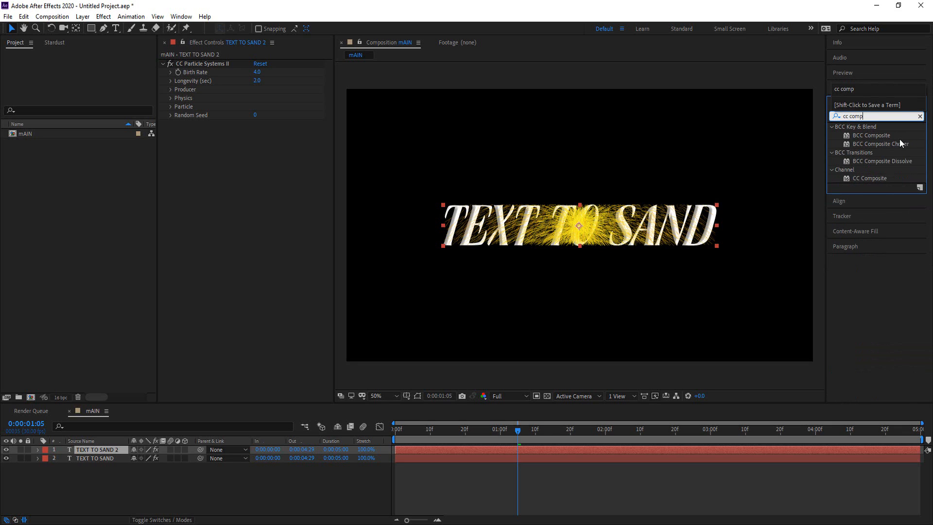
pyautogui.moveTo(856, 178); pyautogui.dragTo(176, 210)
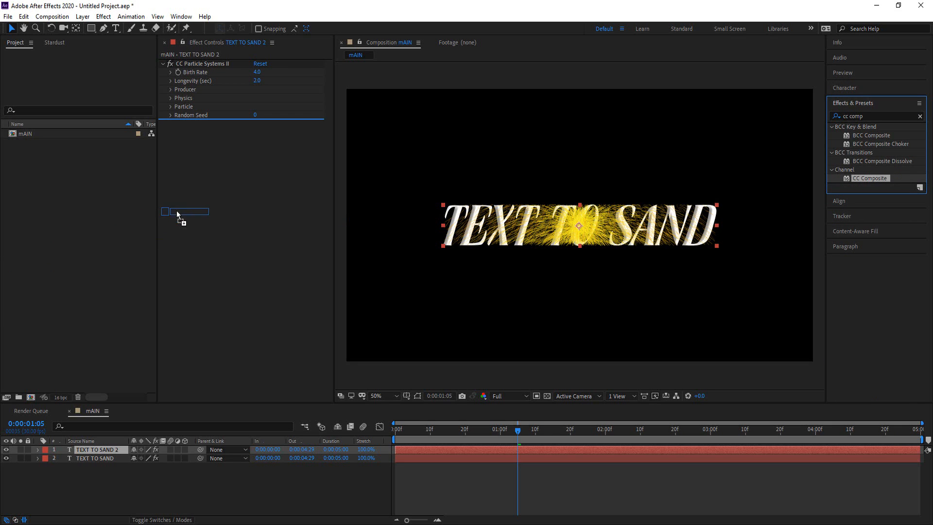
pyautogui.moveTo(189, 358); pyautogui.dragTo(102, 448)
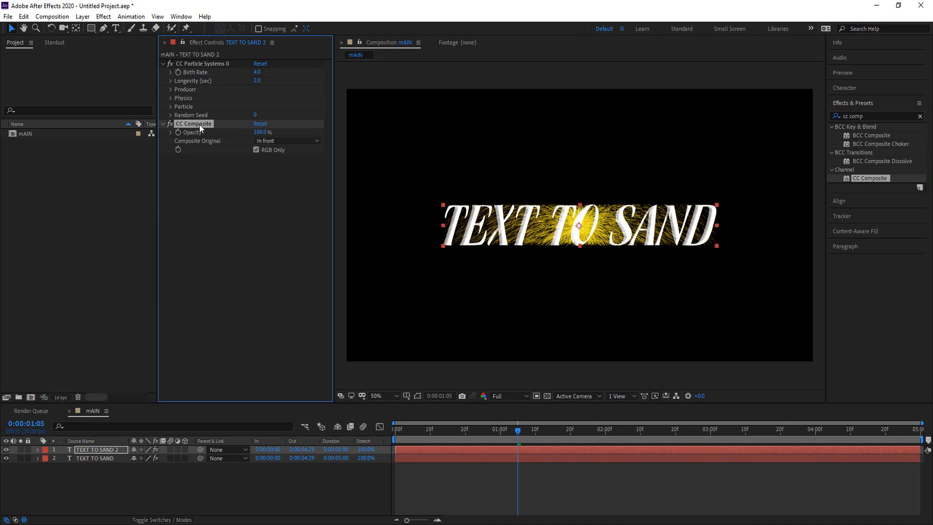
# Place CC Composite above CC Particle Systems II, and set the particles' Birth Rate to 50 and Longevity to 4.5 seconds.
pyautogui.moveTo(199, 124); pyautogui.dragTo(206, 63)
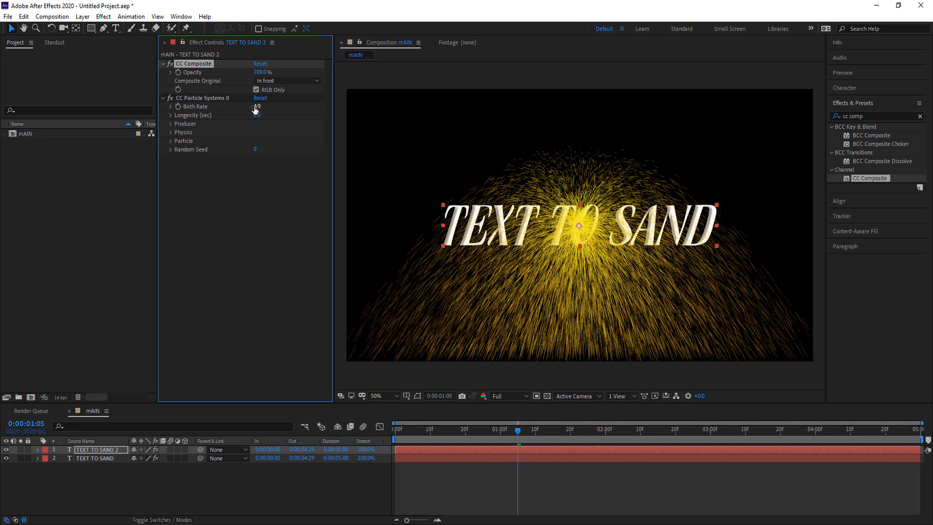
pyautogui.moveTo(255, 110); pyautogui.dragTo(477, 107)
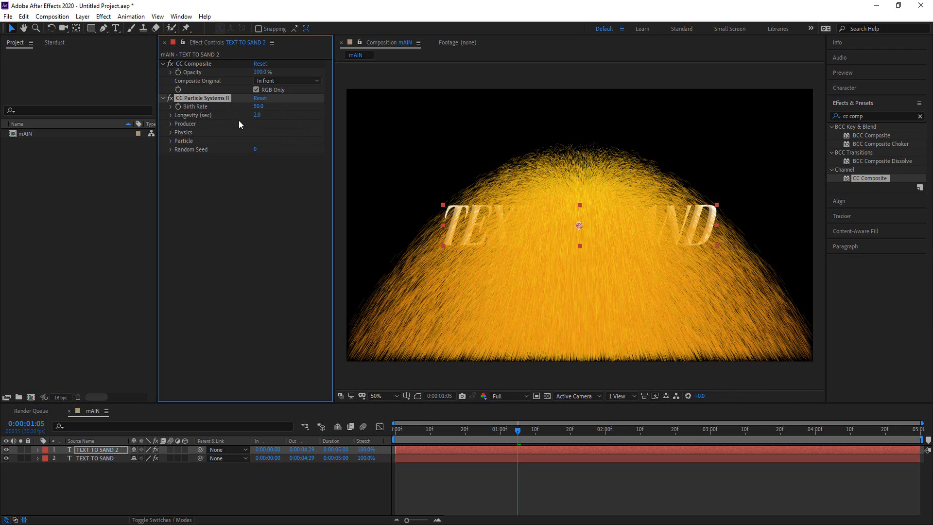
pyautogui.click(170, 115)
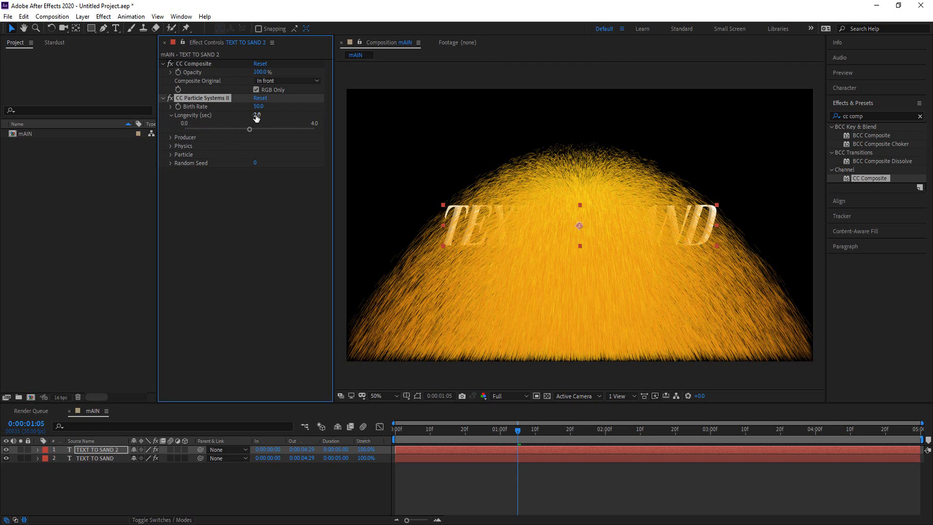
pyautogui.moveTo(256, 118); pyautogui.dragTo(377, 110)
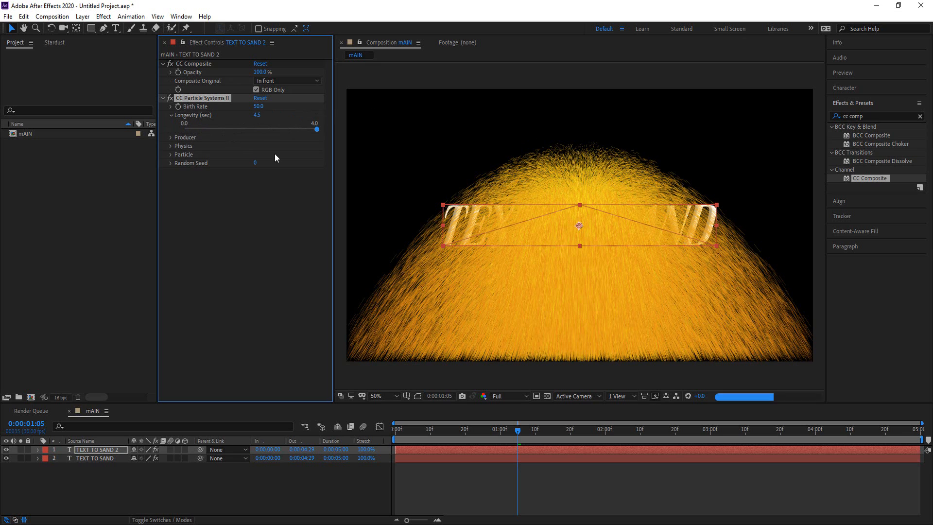
# Set the Radius Y of the CC Particle Systems II producer to 13.
pyautogui.click(170, 138)
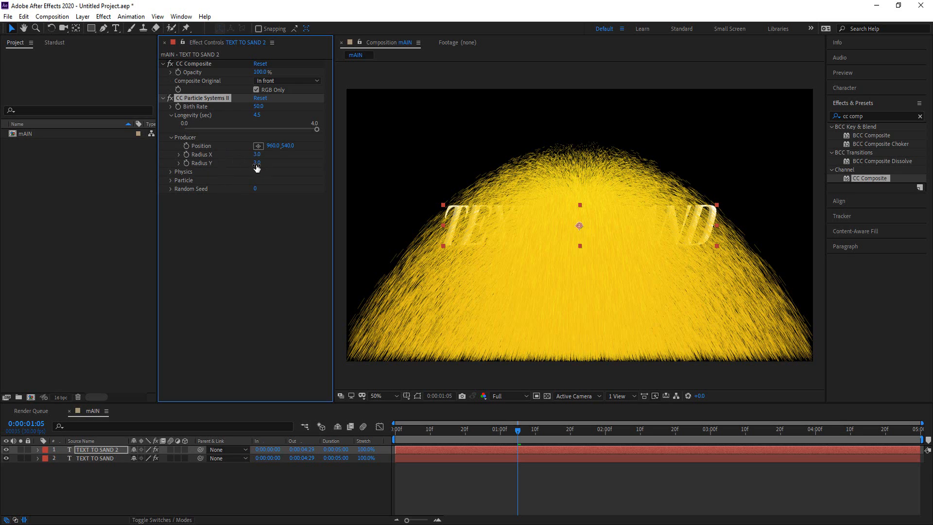
pyautogui.moveTo(257, 163)
pyautogui.mouseDown()
pyautogui.moveTo(285, 163)
pyautogui.moveTo(266, 165)
pyautogui.mouseUp()
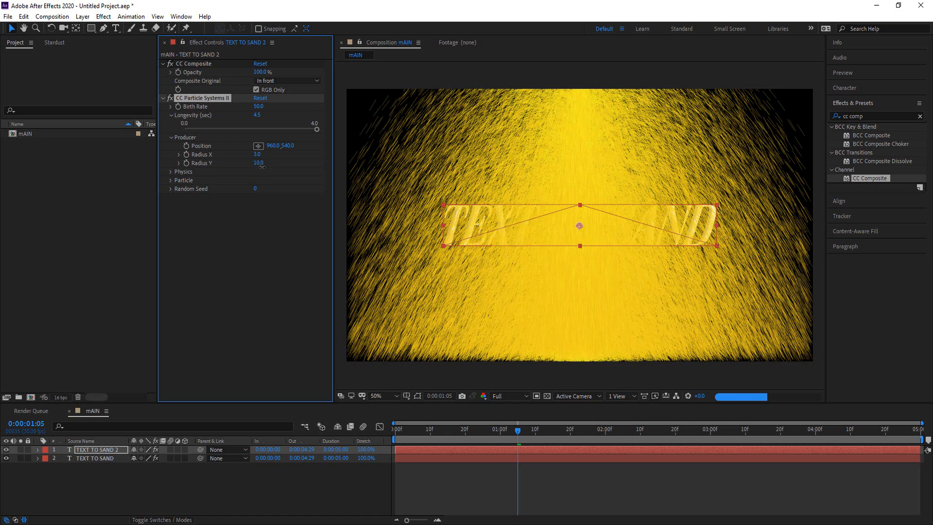
pyautogui.moveTo(262, 167); pyautogui.dragTo(262, 166)
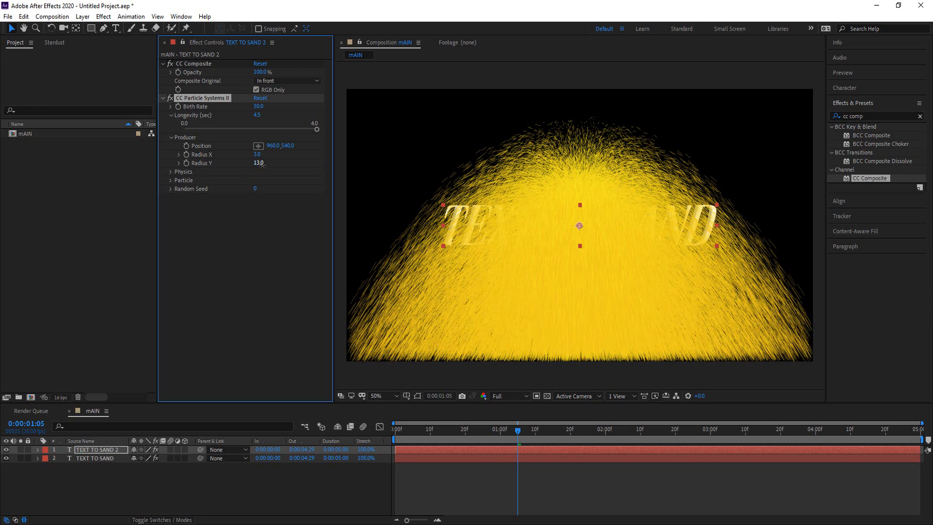
# Change the particle physics animation to Fractal Explosive and set its Velocity to 0.5.
pyautogui.click(170, 171)
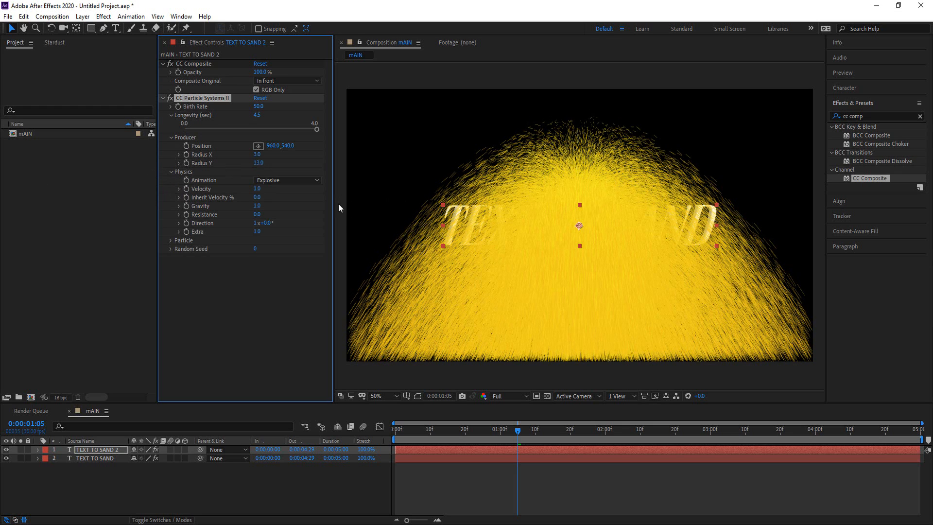
pyautogui.click(286, 181)
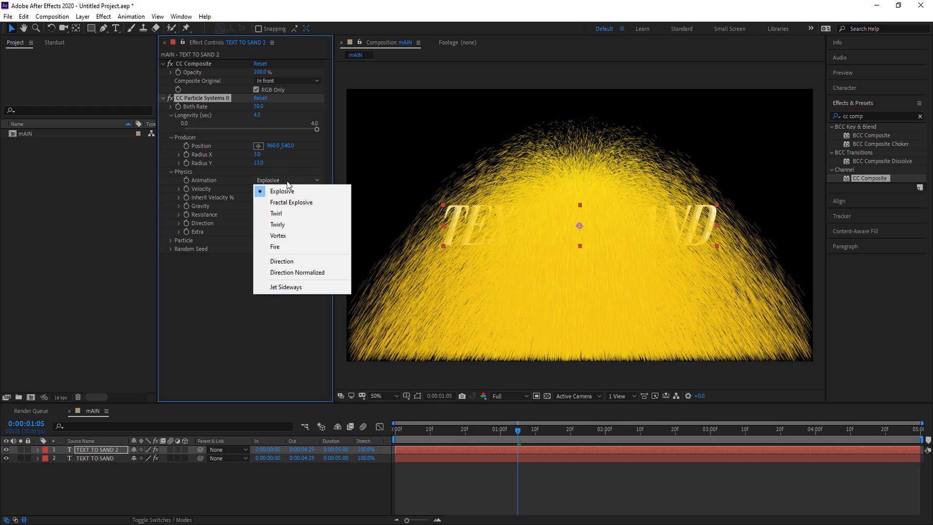
pyautogui.click(298, 207)
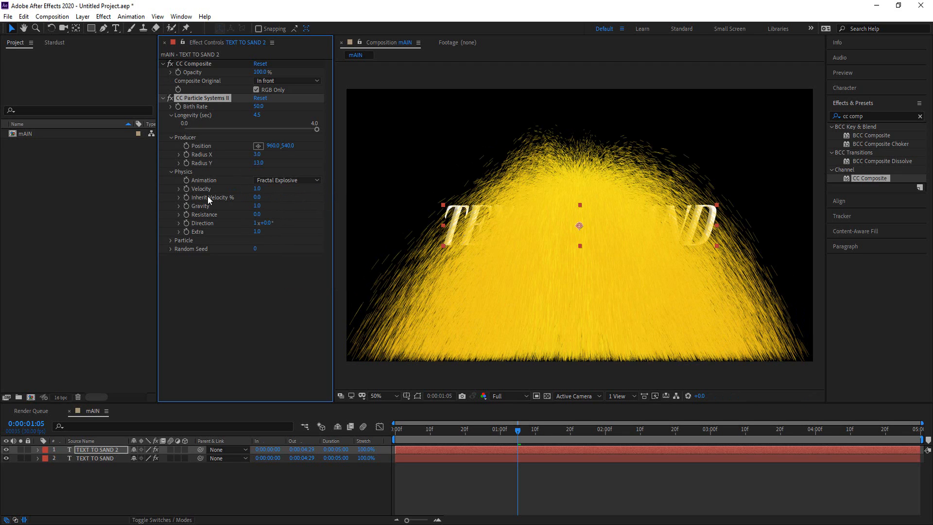
pyautogui.click(256, 189)
pyautogui.write('0.5')
pyautogui.press('Return')
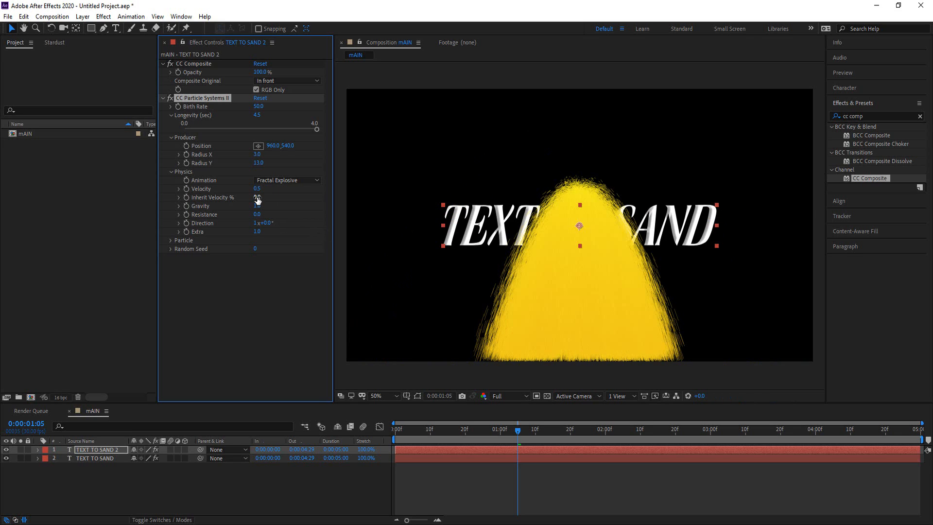
# Set the particle physics Inherit Velocity to 40% and Gravity to -0.3.
pyautogui.moveTo(257, 200); pyautogui.dragTo(277, 201)
pyautogui.click(258, 206)
pyautogui.write('-0.3')
pyautogui.press('Return')
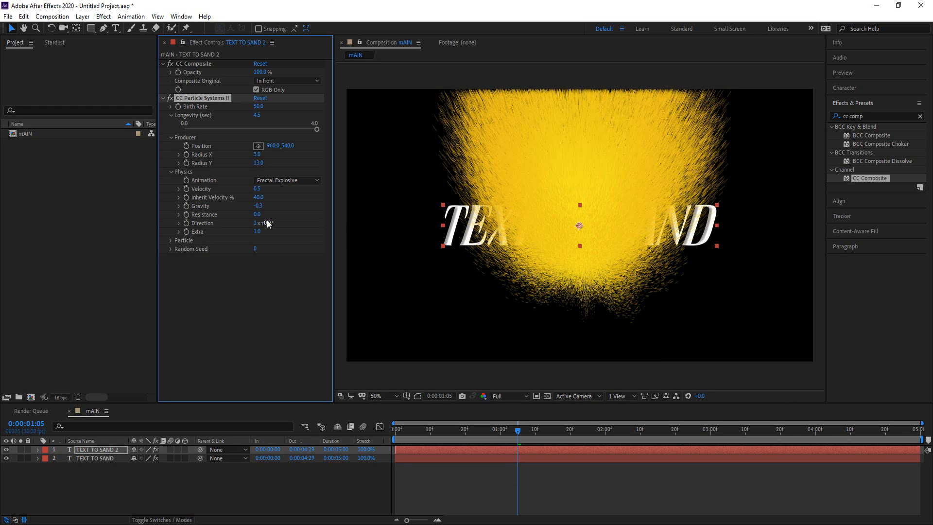
# Set the particle physics Resistance to 20, Direction to -90° and Extra to 2.
pyautogui.moveTo(257, 219); pyautogui.dragTo(351, 212)
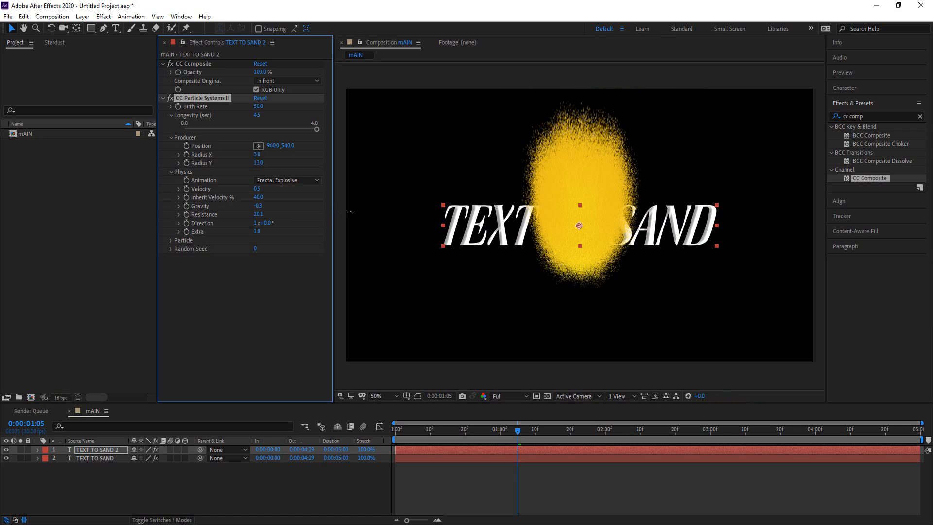
pyautogui.click(269, 223)
pyautogui.write('-90')
pyautogui.press('Return')
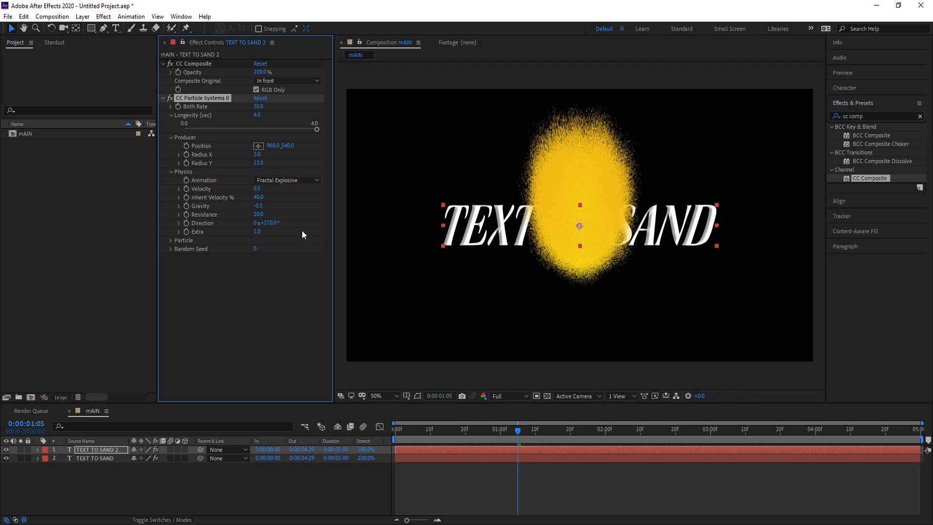
pyautogui.click(268, 223)
pyautogui.write('-90')
pyautogui.press('Return')
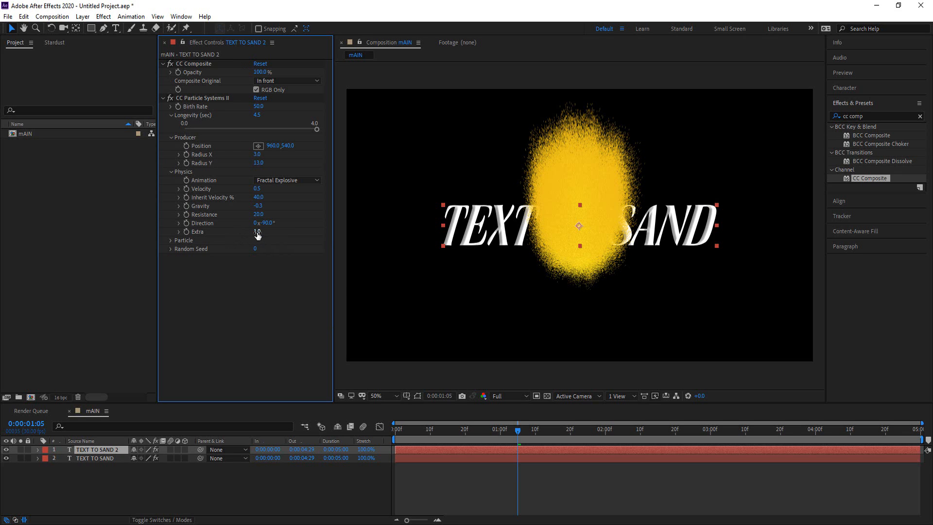
pyautogui.moveTo(258, 232); pyautogui.dragTo(307, 232)
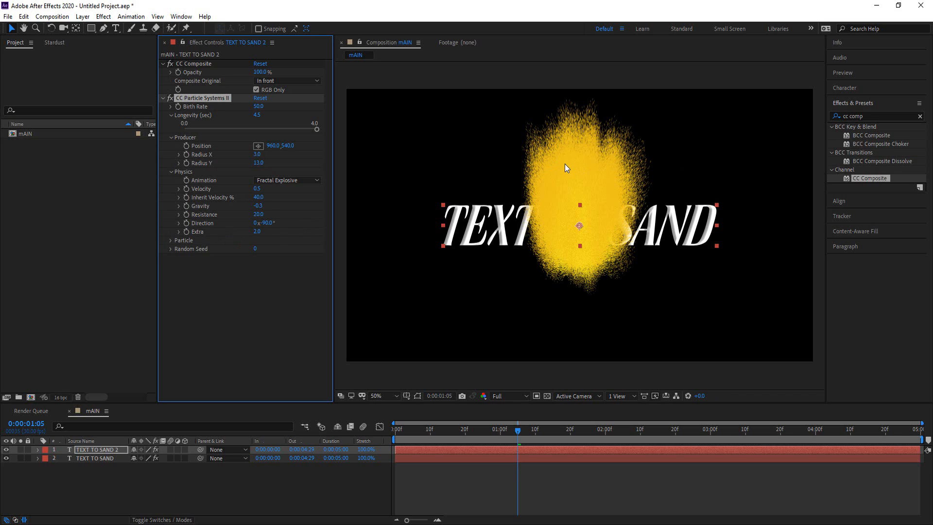
# Reduce the particles' Max Opacity to 22% and enable Source Alpha Inheritance.
pyautogui.click(172, 241)
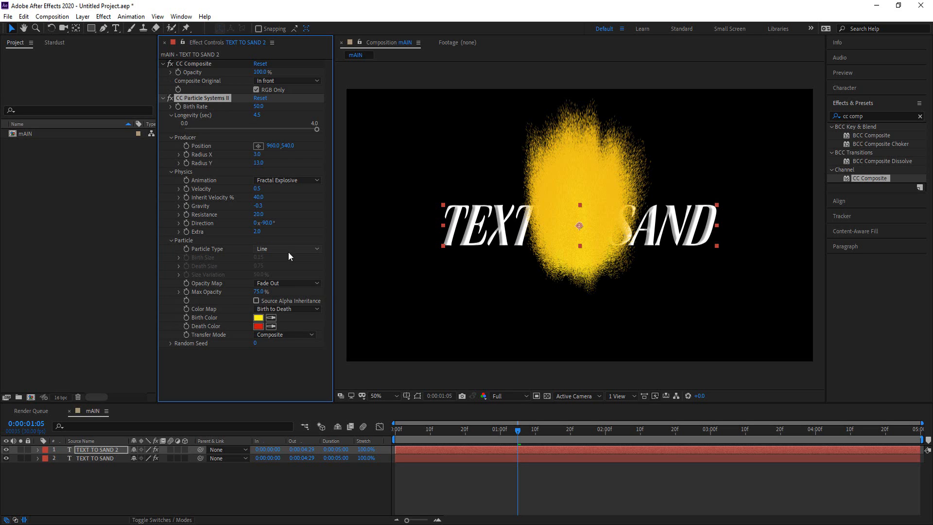
pyautogui.click(258, 291)
pyautogui.write('22')
pyautogui.press('Return')
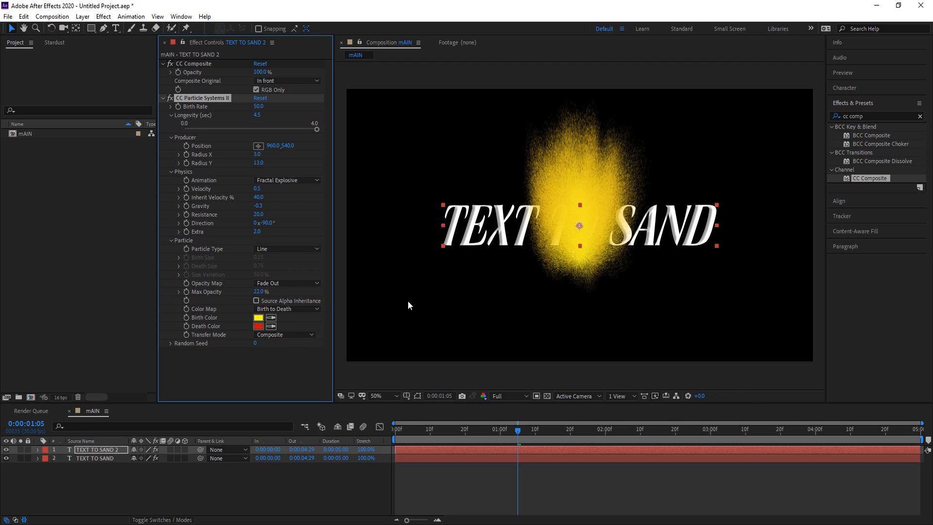
pyautogui.click(257, 301)
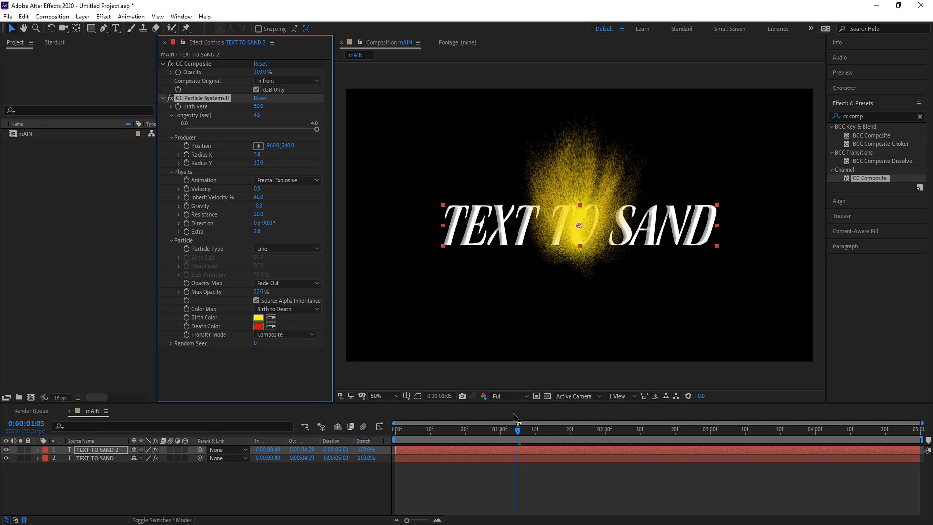
# At 0:00:00:00, set the producer's horizontal Position to 0 and add the first Position keyframe.
pyautogui.moveTo(519, 430); pyautogui.dragTo(389, 437)
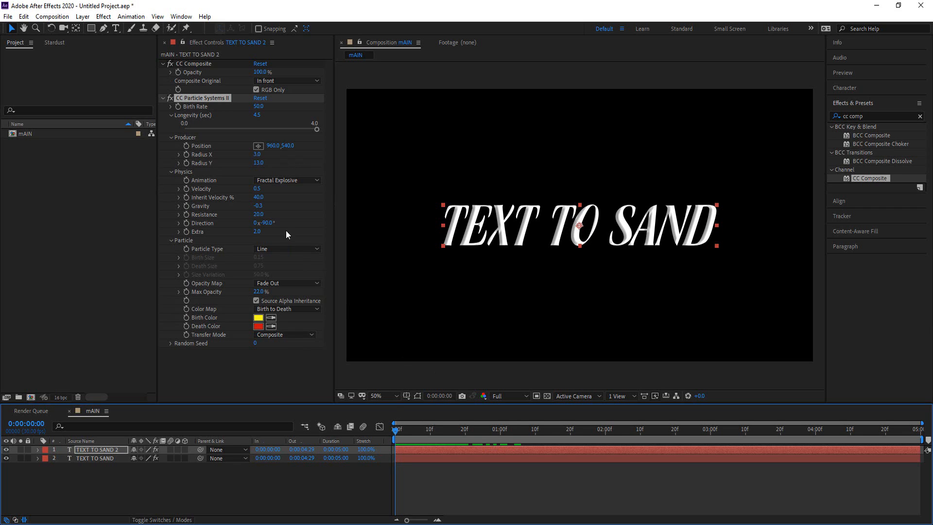
pyautogui.click(273, 146)
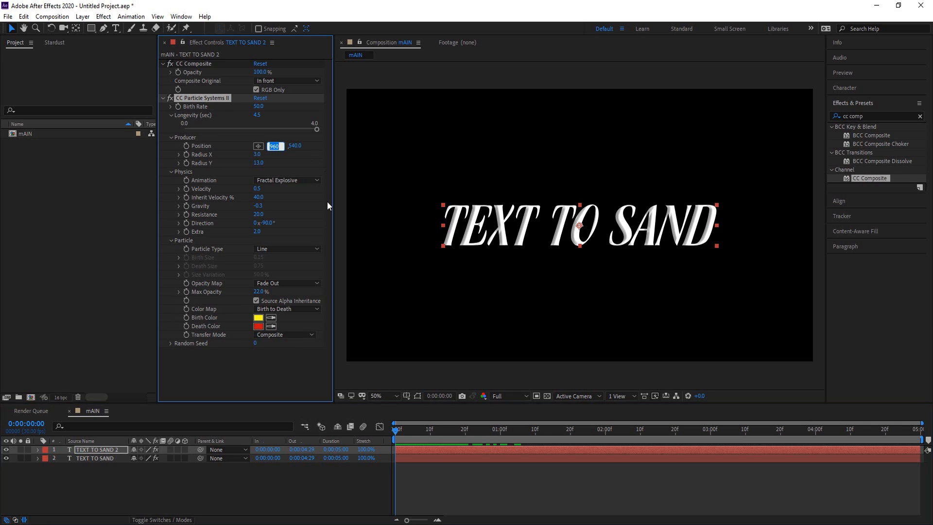
pyautogui.write('00')
pyautogui.press(',')
pyautogui.press(',')
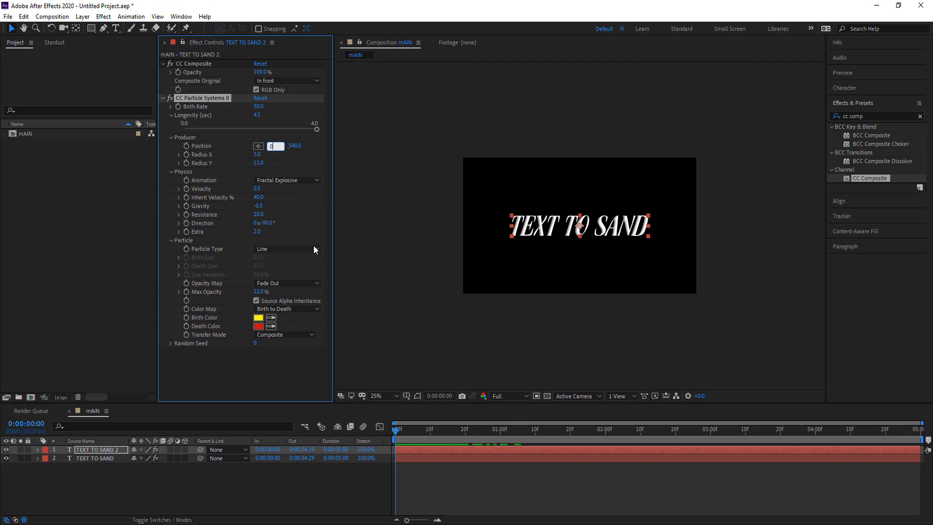
pyautogui.click(296, 368)
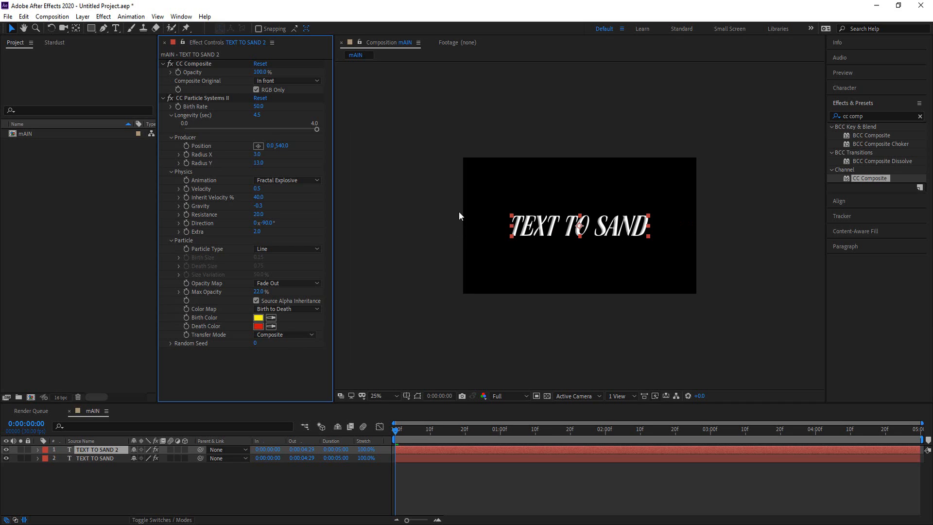
pyautogui.click(194, 98)
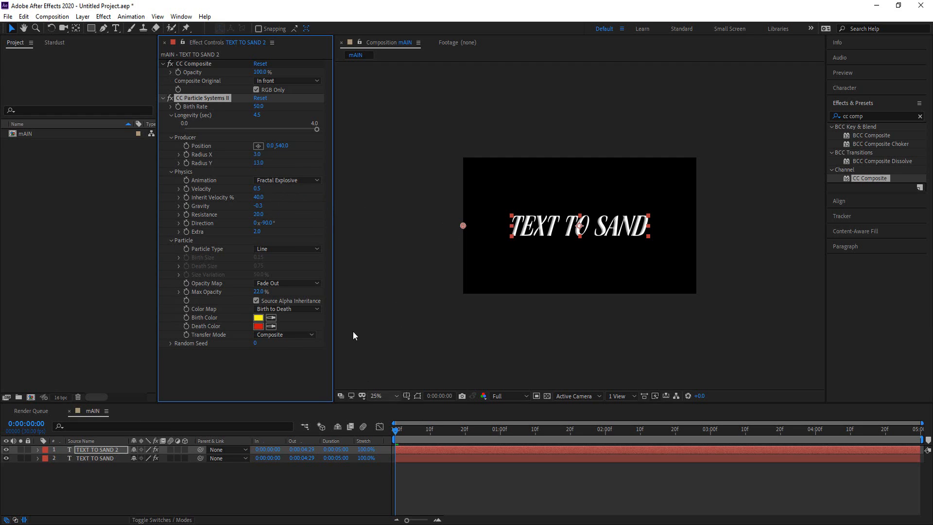
pyautogui.click(186, 146)
# At 0:00:02:00, keyframe the producer's horizontal Position at 1920.
pyautogui.moveTo(395, 432); pyautogui.dragTo(606, 437)
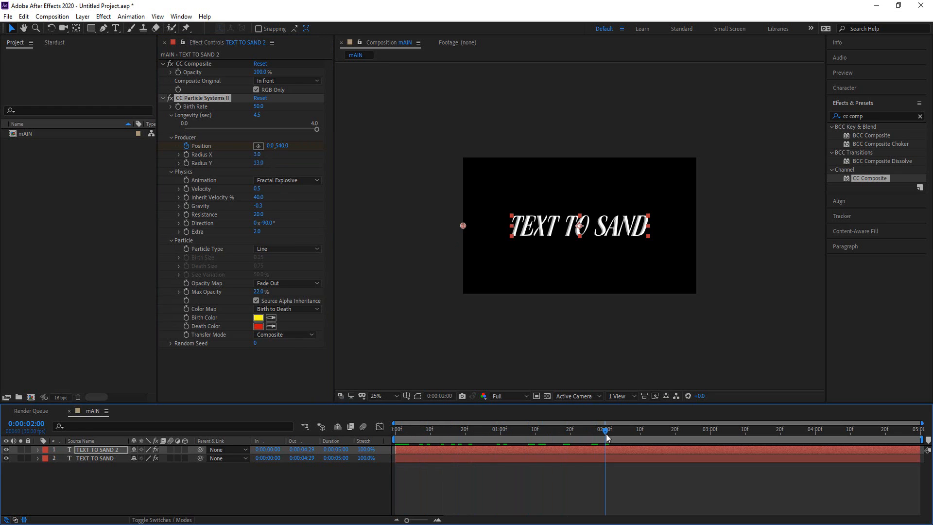
pyautogui.click(270, 146)
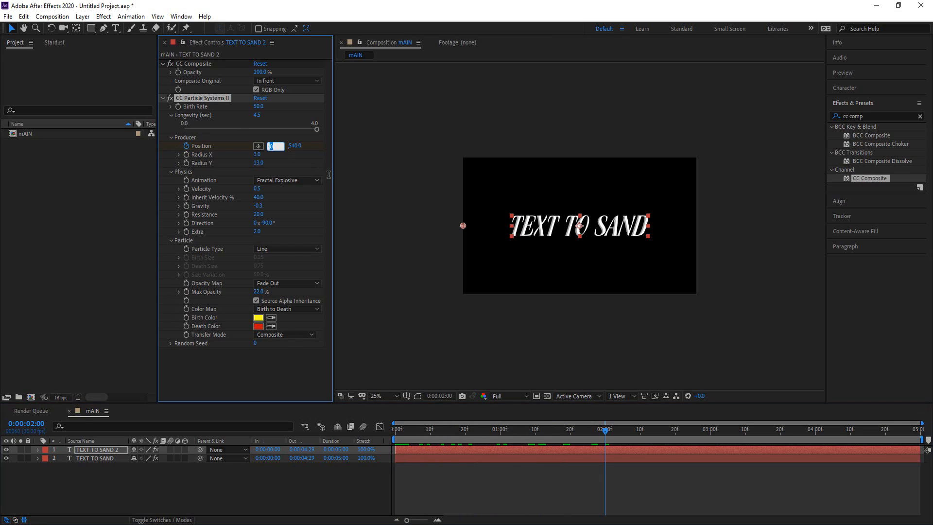
pyautogui.write('1920')
pyautogui.click(310, 357)
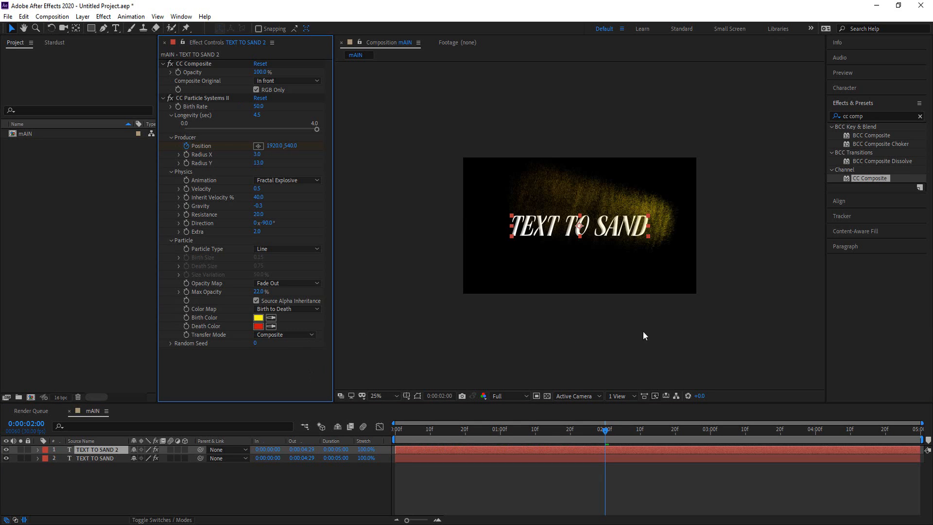
# Scrub back through the particle sweep to 0:00:00:02 and change the particles' Birth Color to a saturated golden orange.
pyautogui.moveTo(602, 428); pyautogui.dragTo(445, 432)
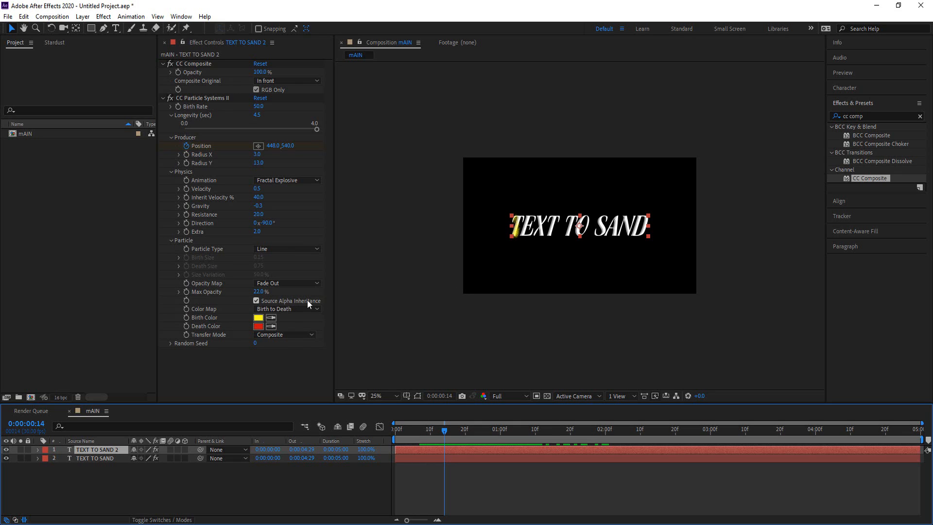
pyautogui.moveTo(444, 432); pyautogui.dragTo(401, 453)
pyautogui.click(256, 318)
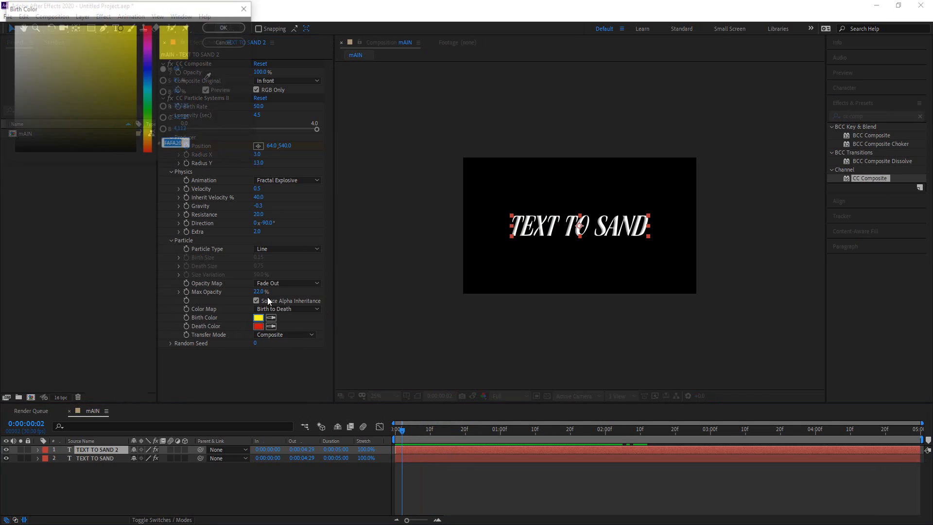
pyautogui.click(148, 137)
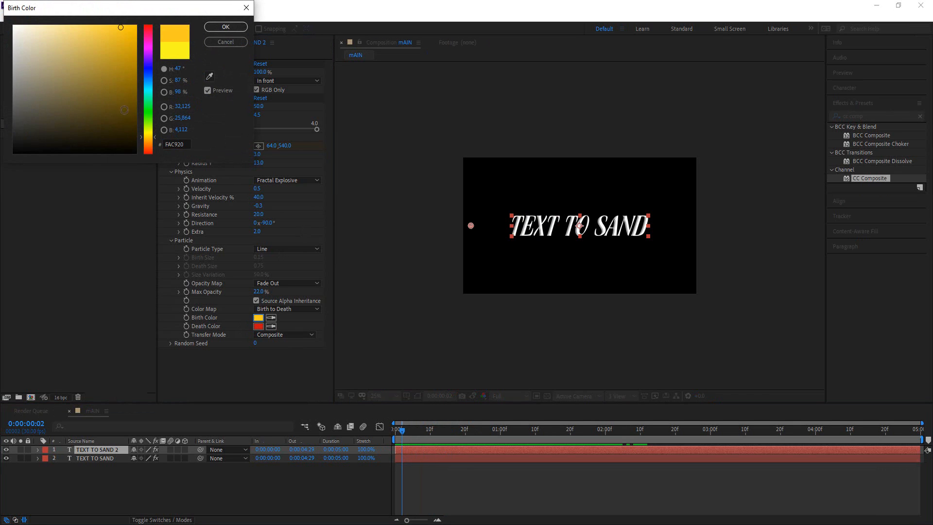
pyautogui.moveTo(132, 113)
pyautogui.mouseDown()
pyautogui.moveTo(121, 68)
pyautogui.moveTo(137, 28)
pyautogui.mouseUp()
pyautogui.click(225, 28)
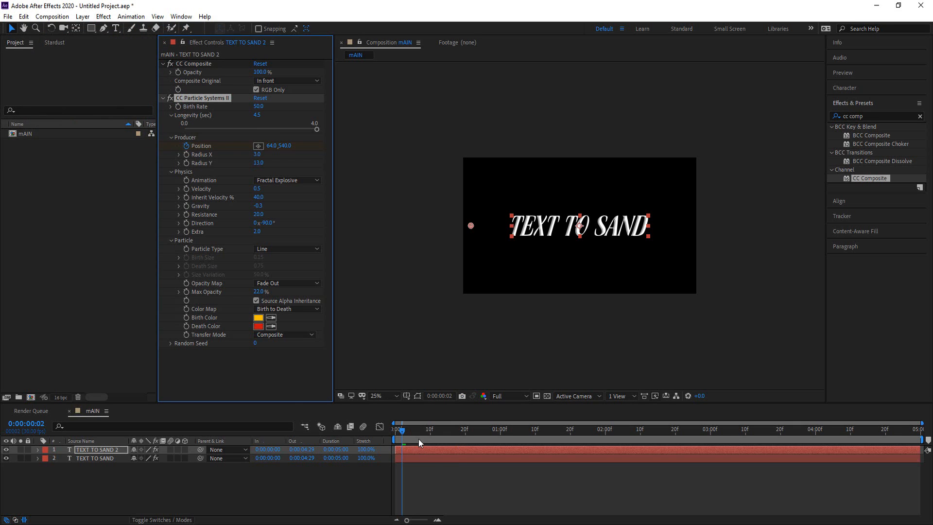
# Change the particles' Death Color to a dark mustard yellow and preview the sweep up to 0:00:01:05.
pyautogui.moveTo(423, 434); pyautogui.dragTo(381, 440)
pyautogui.click(258, 326)
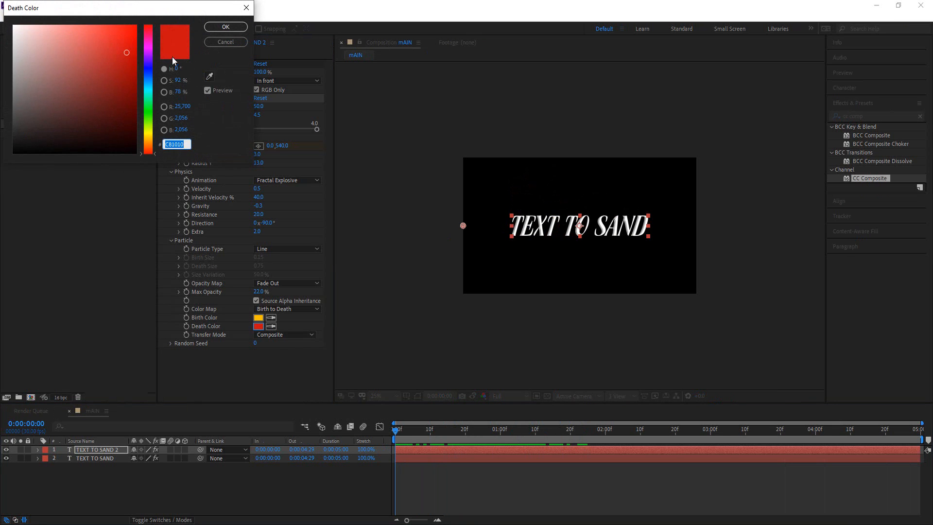
pyautogui.click(148, 133)
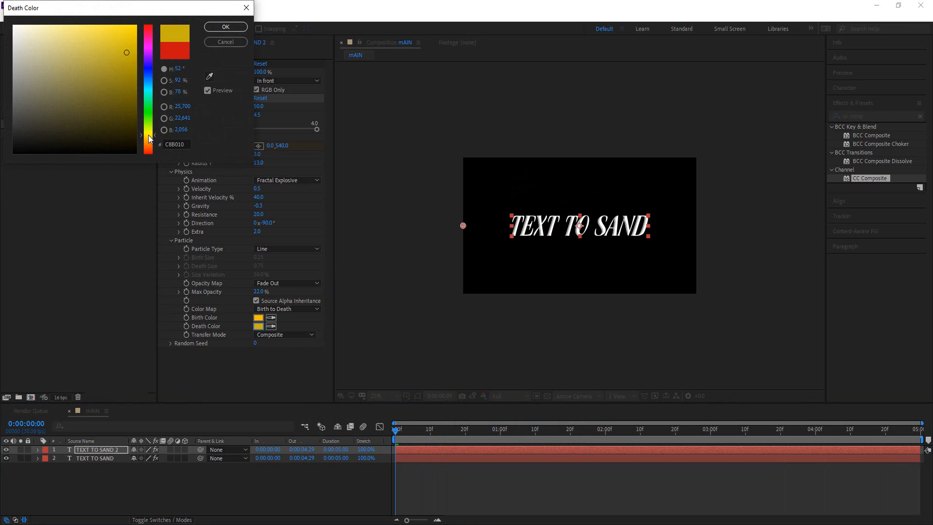
pyautogui.click(226, 26)
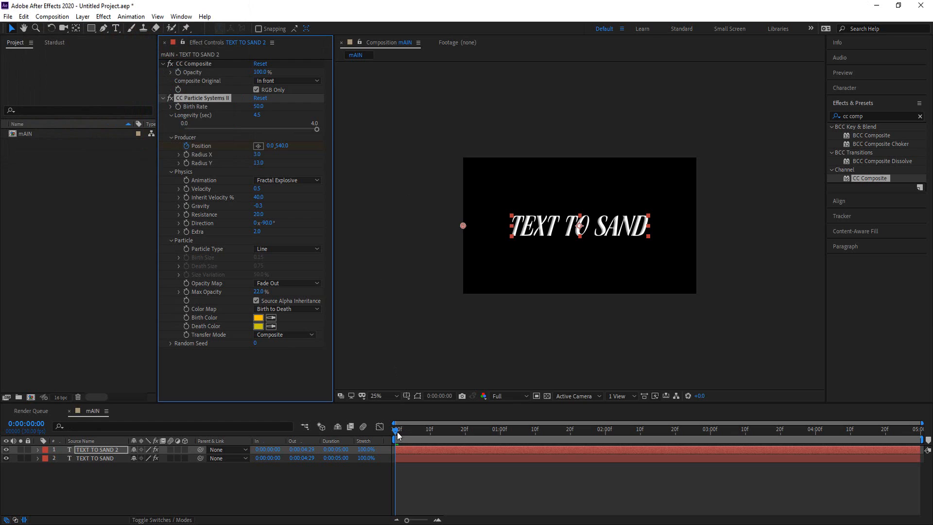
pyautogui.moveTo(397, 434); pyautogui.dragTo(520, 421)
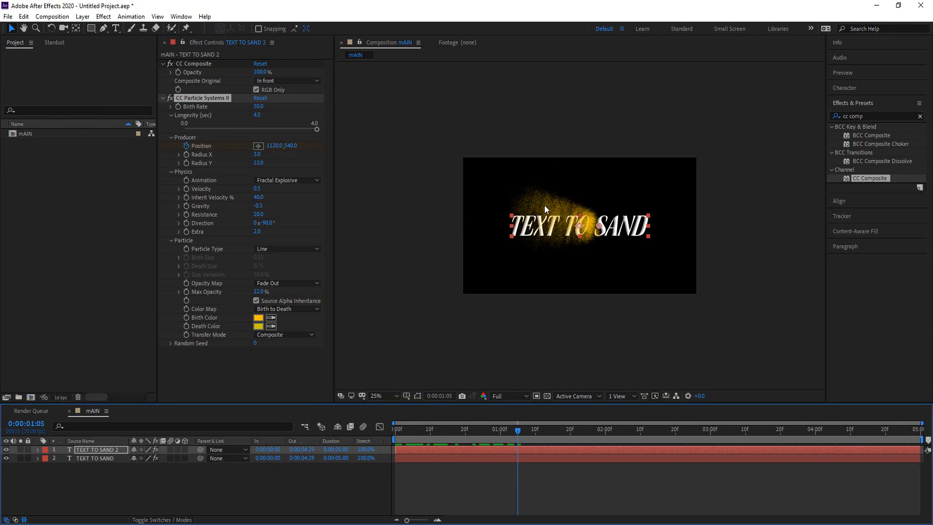
# At 0:00:00:00, find the Linear Wipe transition effect and apply it to the original TEXT TO SAND layer.
pyautogui.press('.')
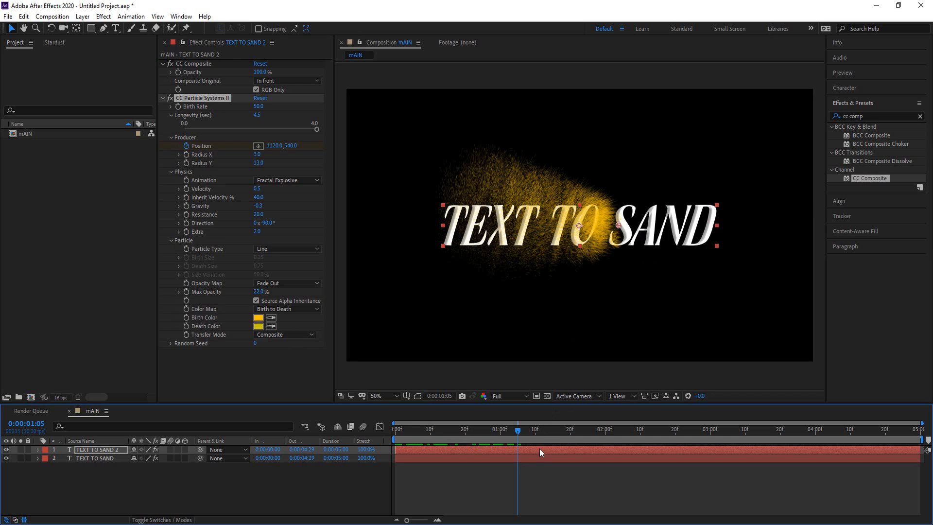
pyautogui.moveTo(518, 432); pyautogui.dragTo(395, 441)
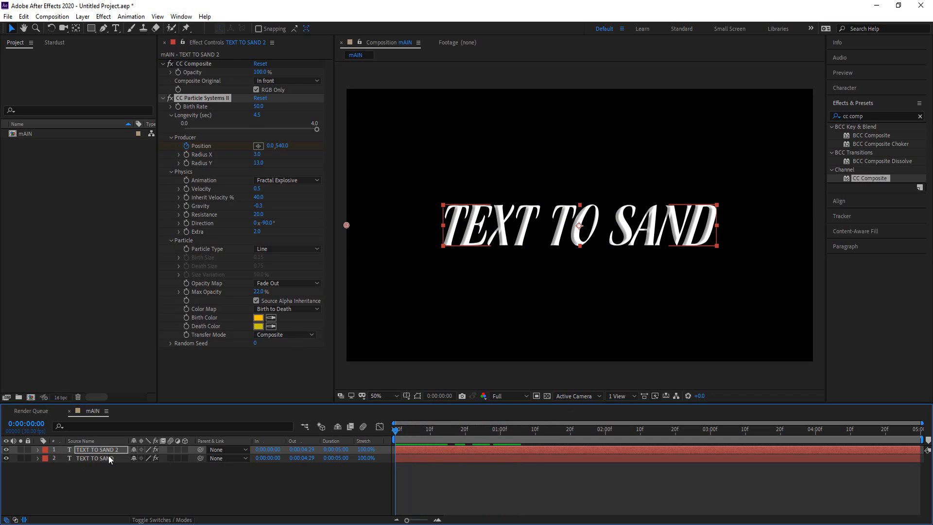
pyautogui.click(86, 457)
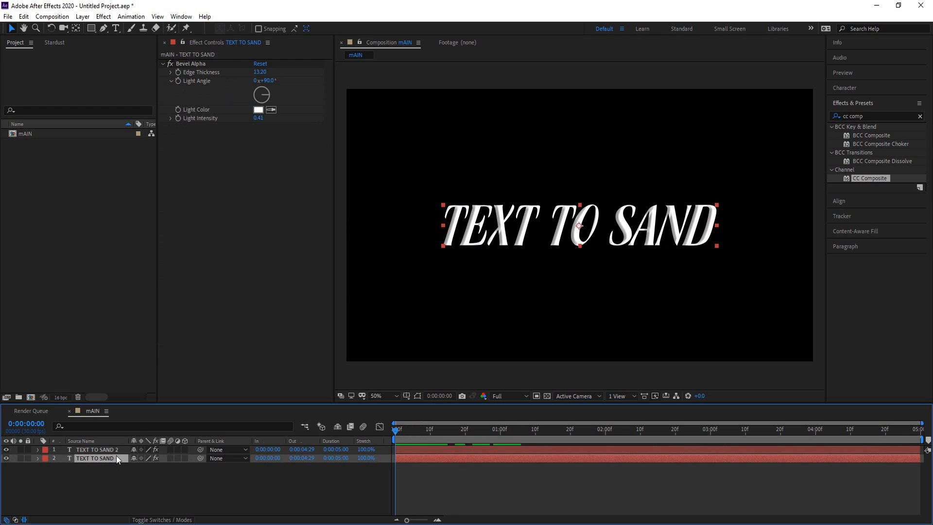
pyautogui.click(867, 117)
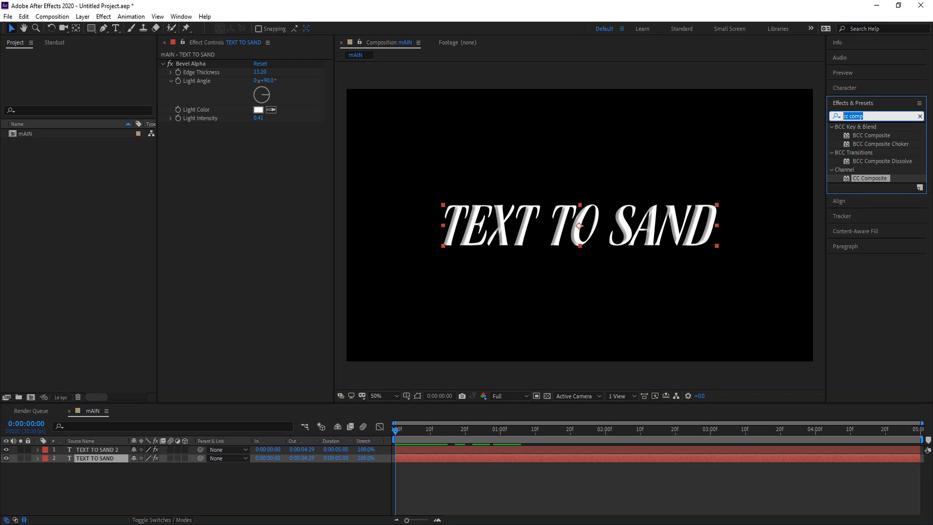
pyautogui.write('l')
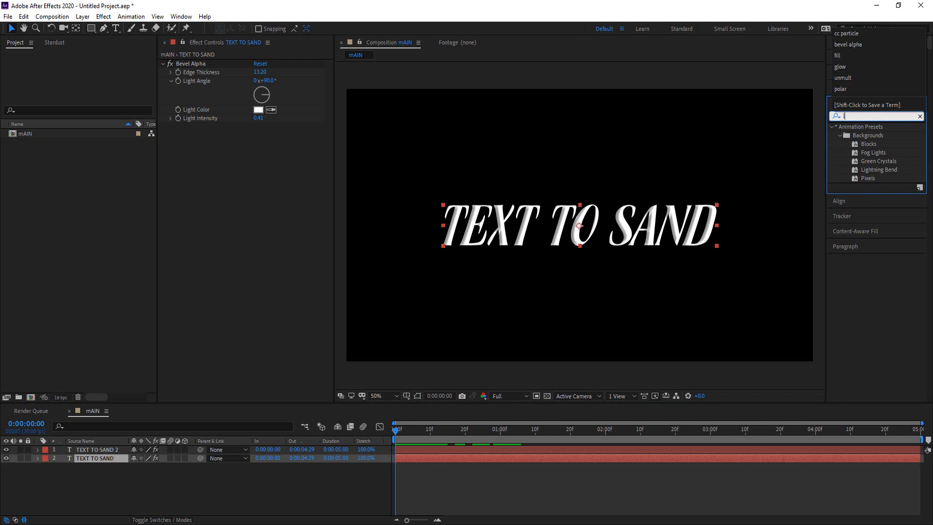
pyautogui.write('inear wipe')
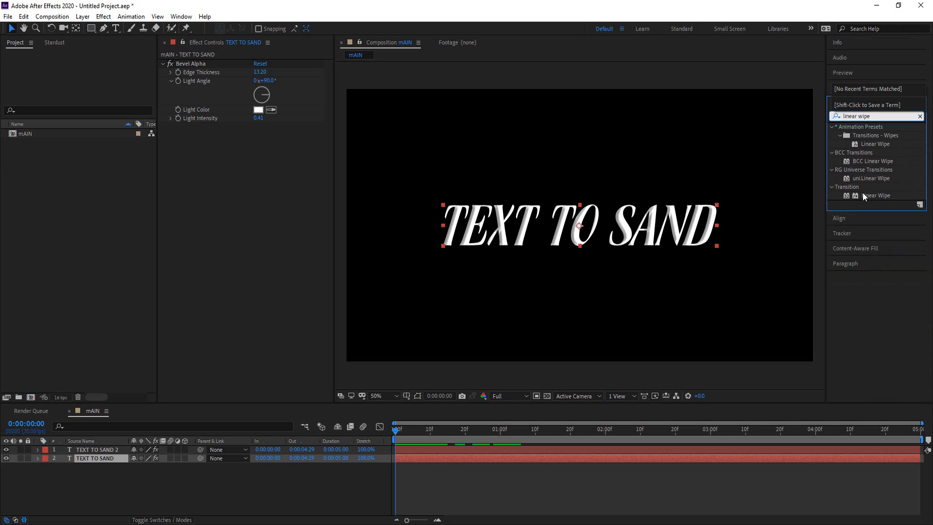
pyautogui.moveTo(875, 195); pyautogui.dragTo(107, 457)
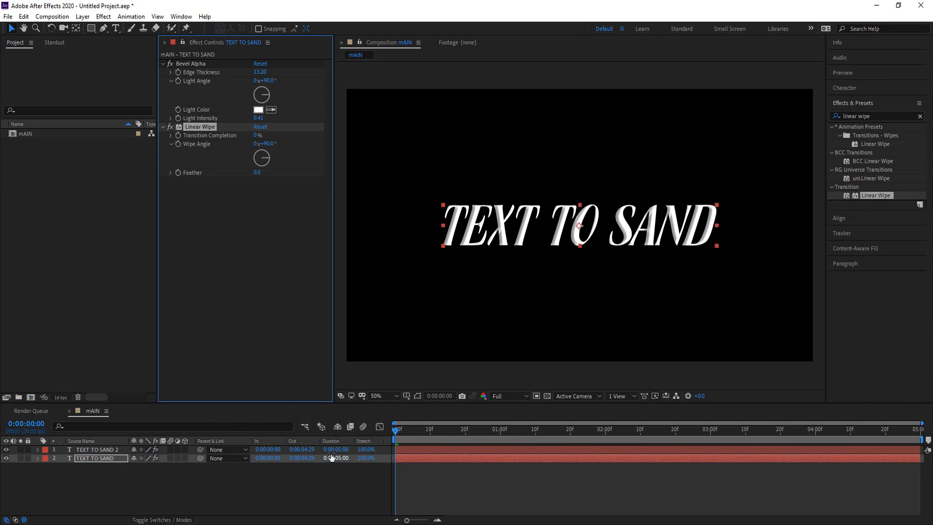
# With the particle layer's keyframes shown, set the original title's Linear Wipe Feather to 50 and keyframe Transition Completion at 0%.
pyautogui.click(96, 449)
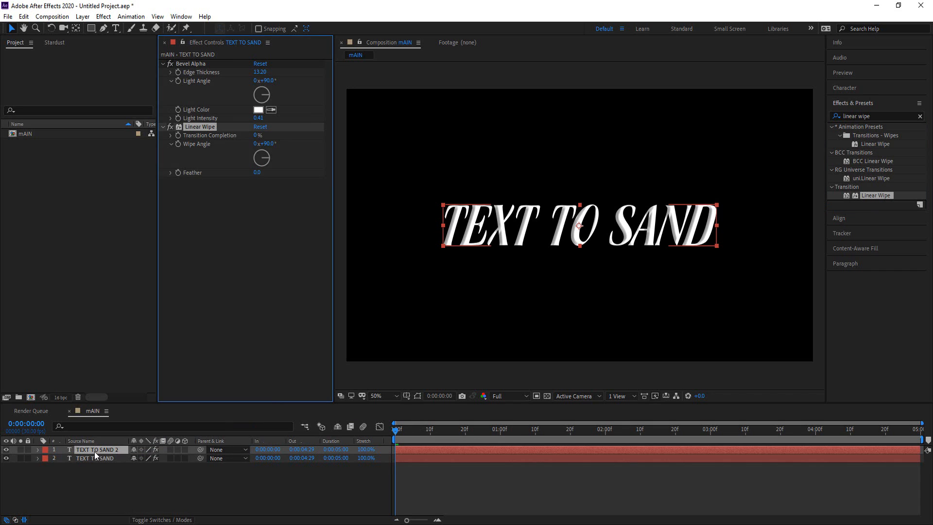
pyautogui.press('u')
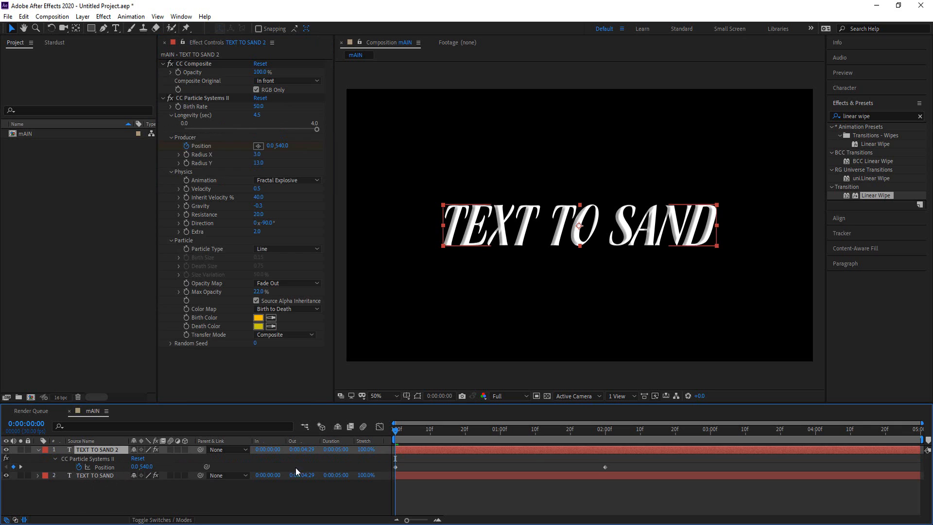
pyautogui.click(96, 476)
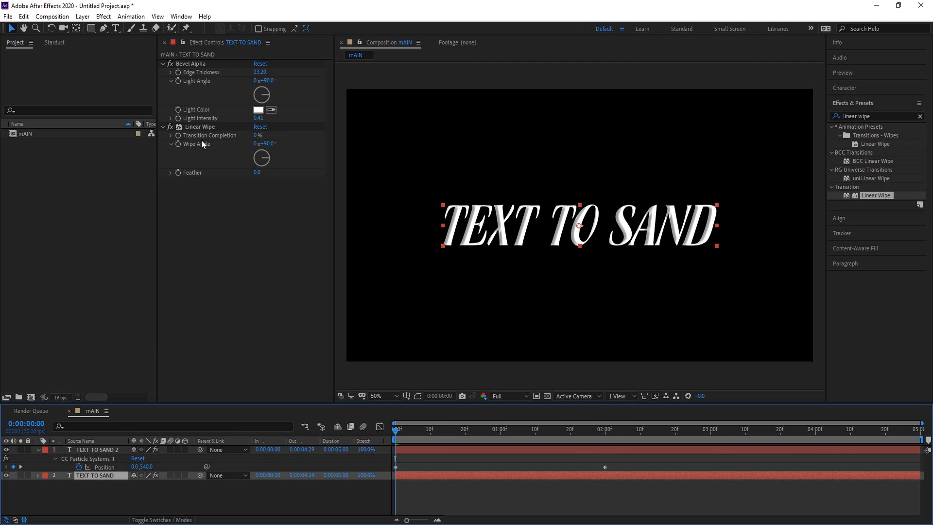
pyautogui.moveTo(256, 135)
pyautogui.mouseDown()
pyautogui.moveTo(305, 135)
pyautogui.moveTo(244, 137)
pyautogui.mouseUp()
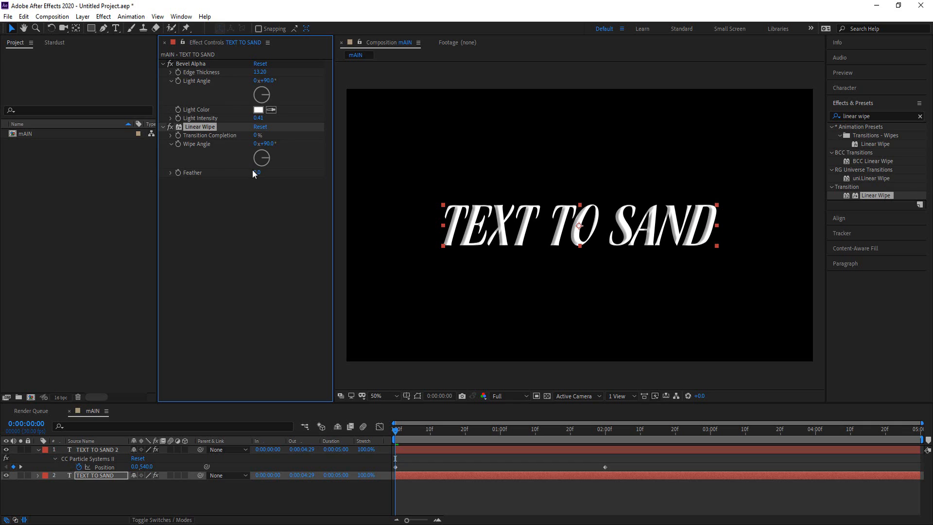
pyautogui.moveTo(257, 173); pyautogui.dragTo(289, 175)
# At 0:00:02:00, keyframe the Linear Wipe's Transition Completion at 100% and preview the text dissolving from the start.
pyautogui.moveTo(397, 432); pyautogui.dragTo(609, 449)
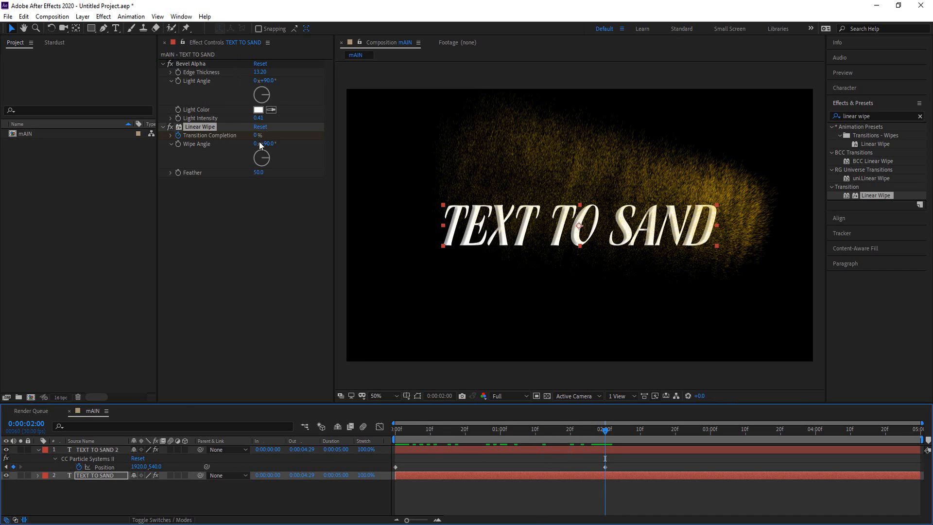
pyautogui.moveTo(256, 138); pyautogui.dragTo(305, 135)
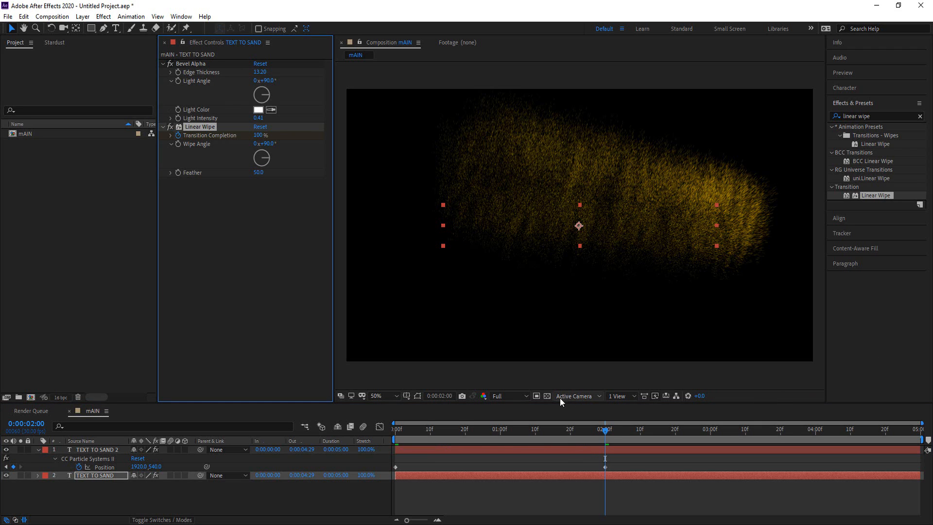
pyautogui.moveTo(604, 438); pyautogui.dragTo(355, 451)
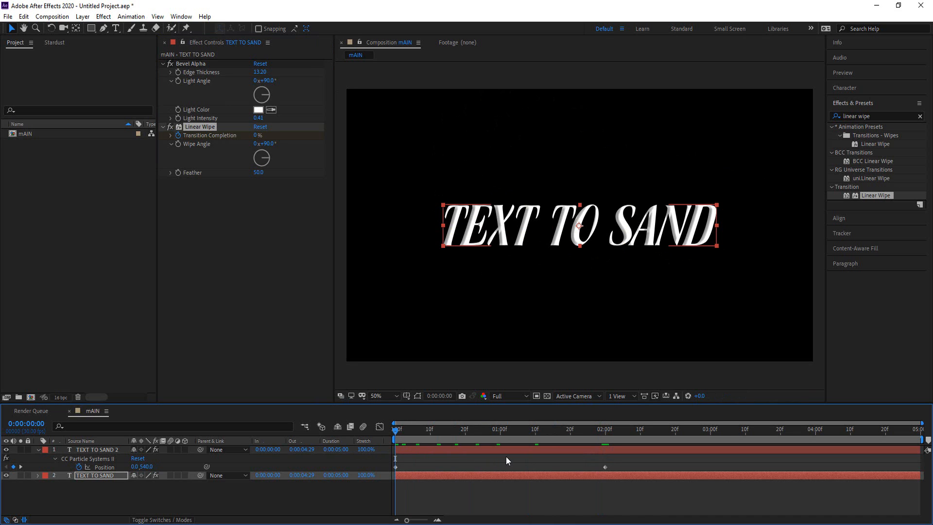
pyautogui.press('space')
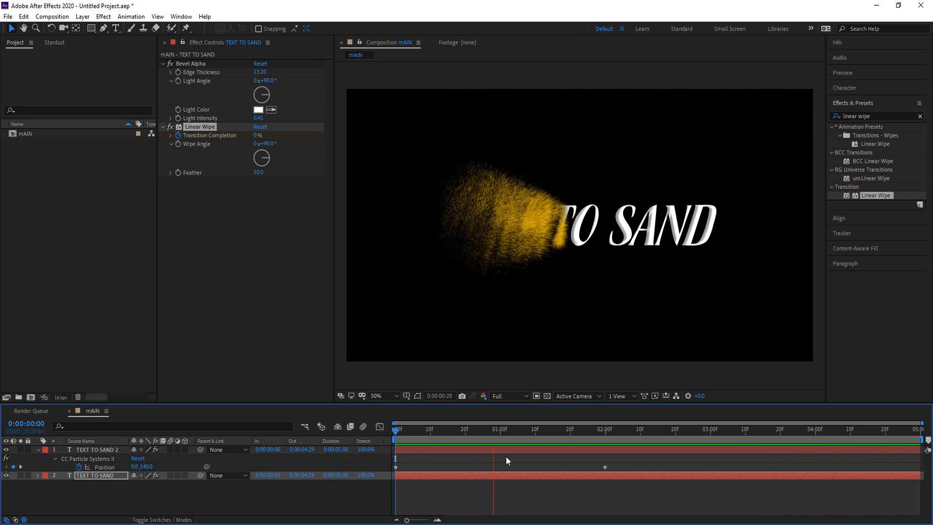
pyautogui.press('space')
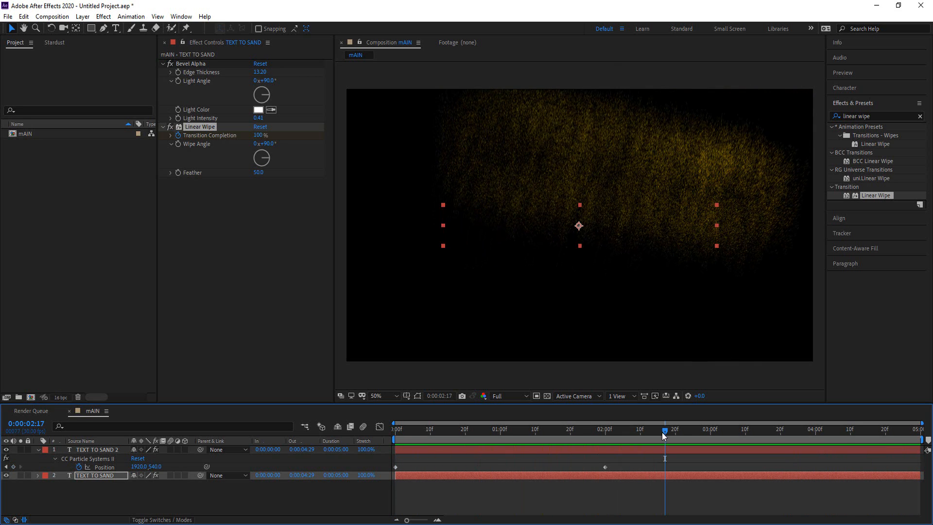
pyautogui.moveTo(662, 433); pyautogui.dragTo(381, 460)
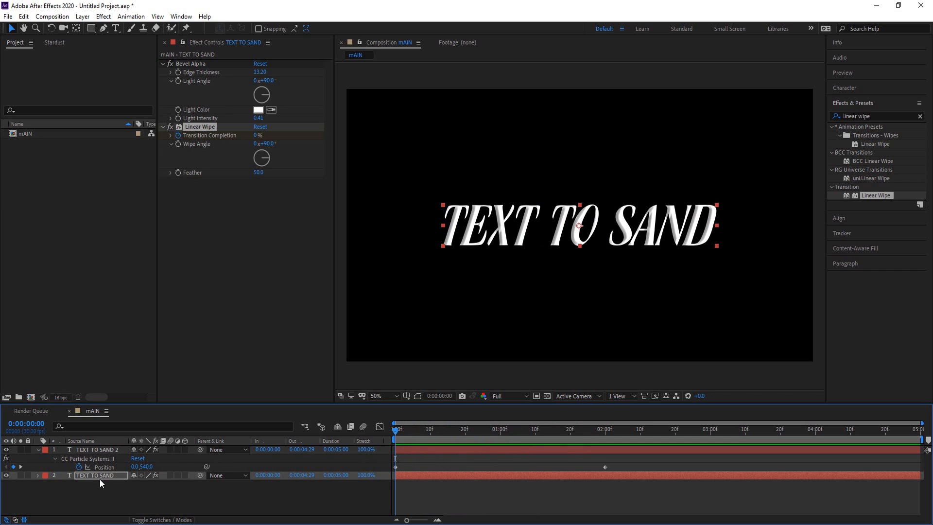
# Change the fill color of the original TEXT TO SAND text to a dark golden brown and preview the animation.
pyautogui.click(851, 89)
pyautogui.click(911, 106)
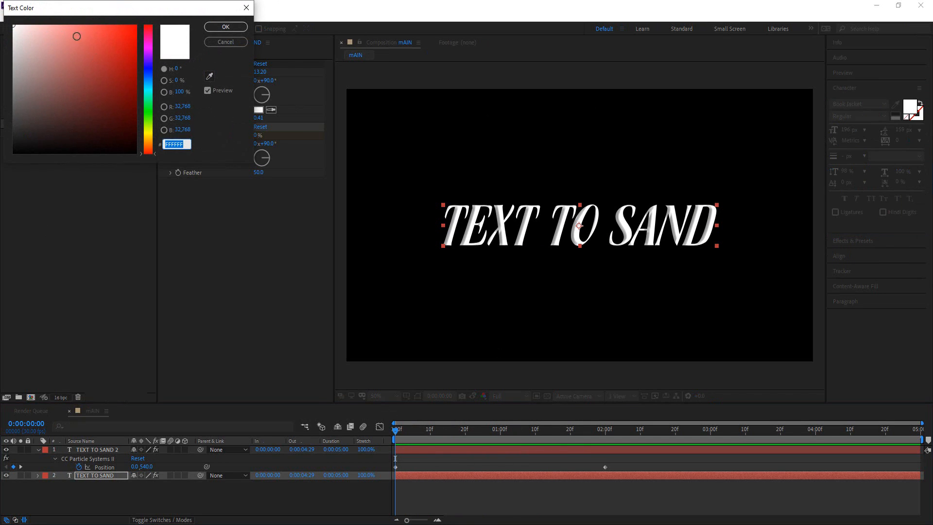
pyautogui.moveTo(91, 47); pyautogui.dragTo(105, 105)
pyautogui.moveTo(146, 138); pyautogui.dragTo(147, 136)
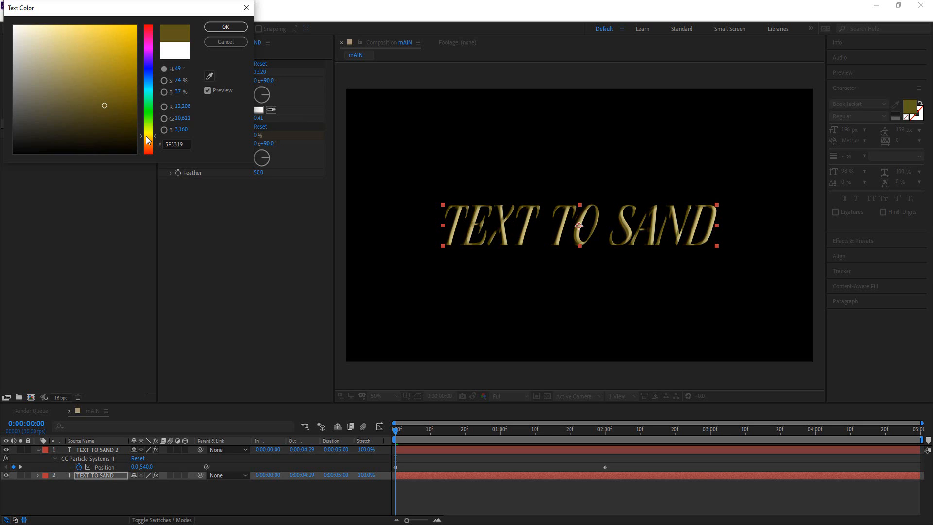
pyautogui.click(233, 28)
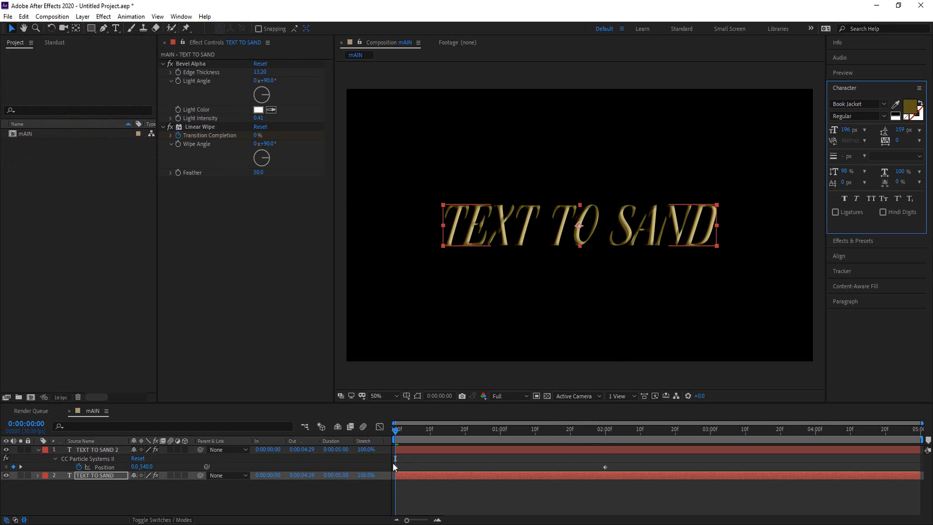
pyautogui.press('space')
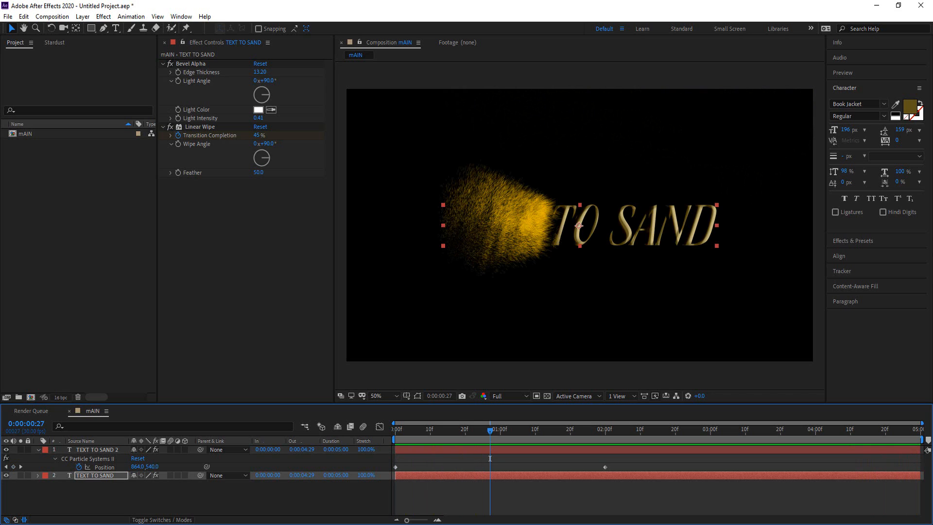
pyautogui.moveTo(491, 430); pyautogui.dragTo(370, 447)
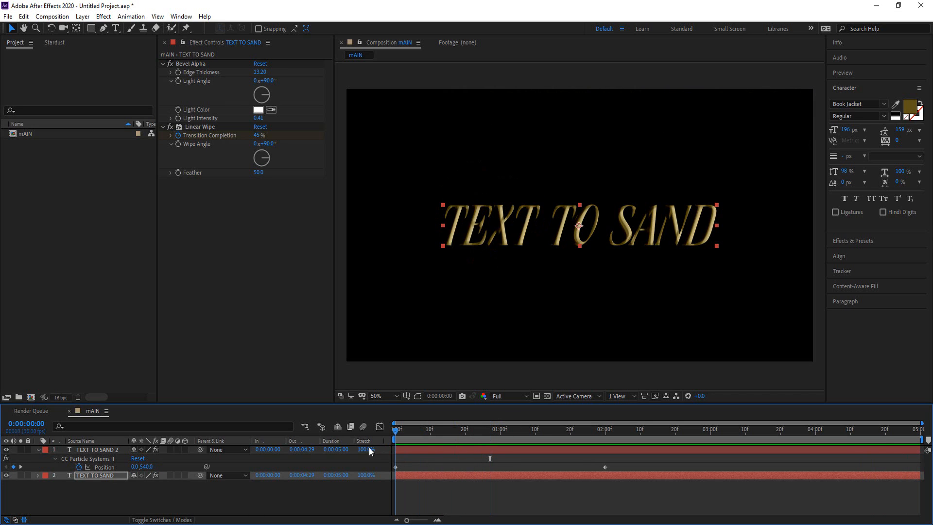
# Collapse the particle layer's keyframes and search the effects library for "grad".
pyautogui.click(38, 450)
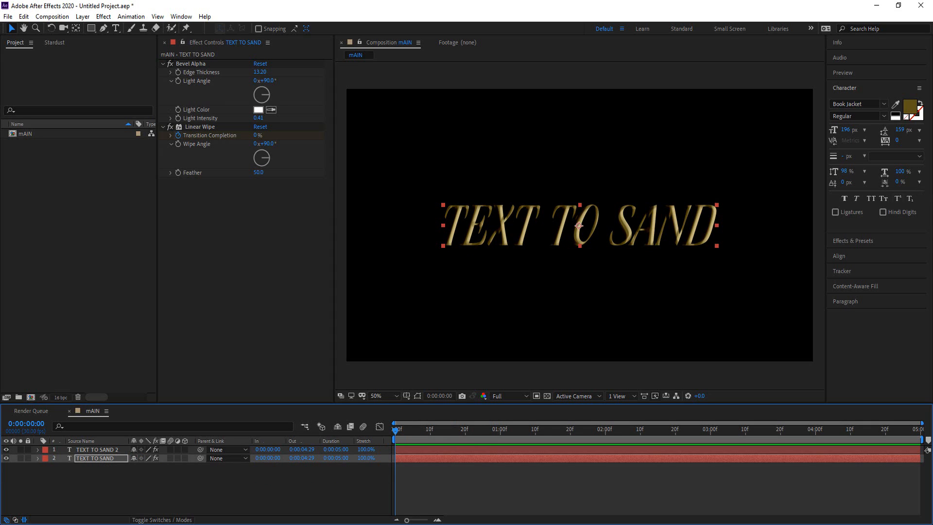
pyautogui.click(852, 90)
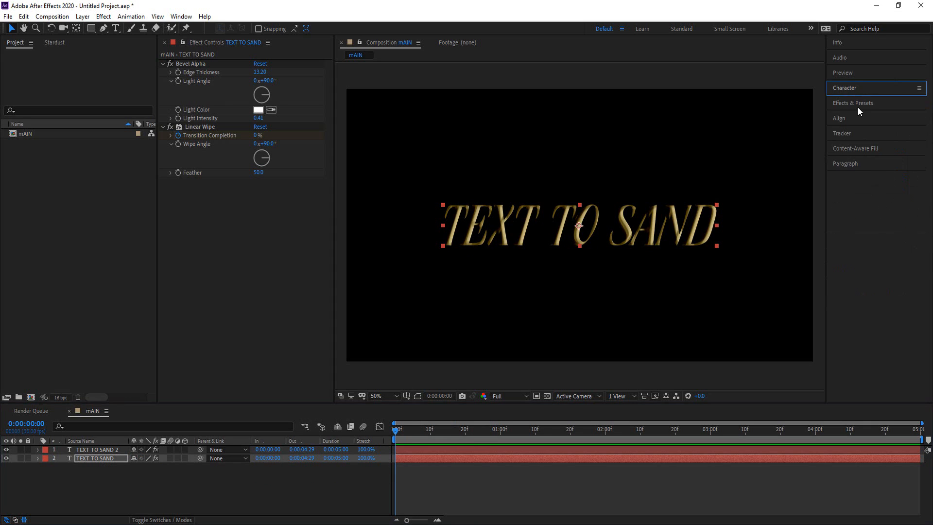
pyautogui.click(858, 105)
pyautogui.click(880, 116)
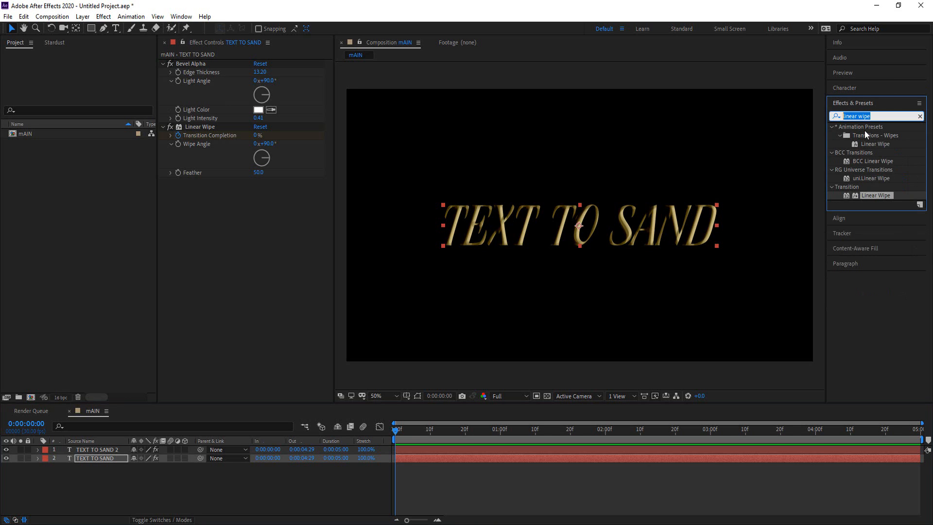
pyautogui.write('grai')
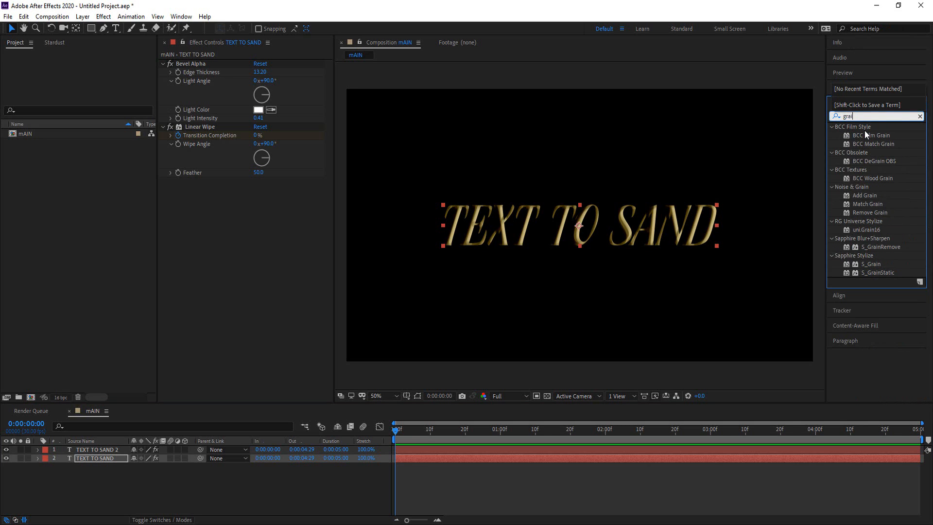
pyautogui.press('BackSpace')
pyautogui.write('diant')
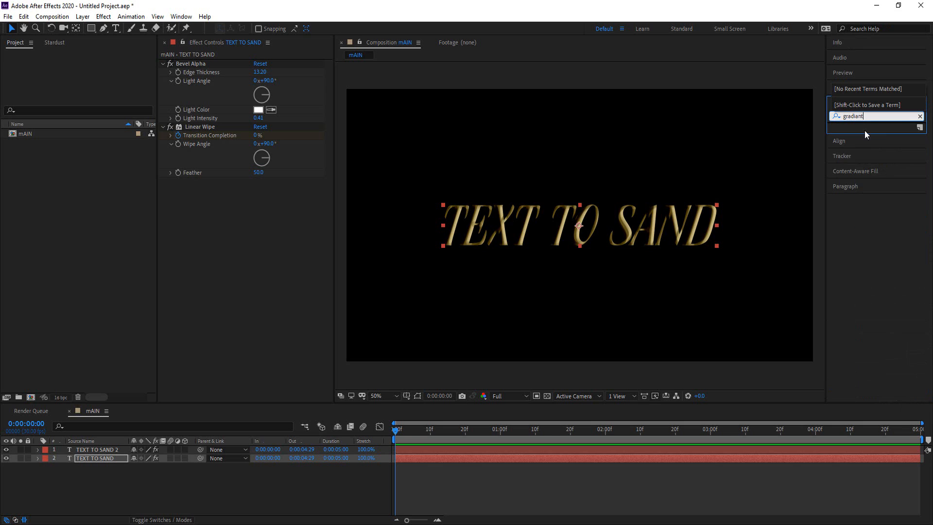
pyautogui.press('BackSpace')
pyautogui.press('BackSpace')
pyautogui.press('BackSpace')
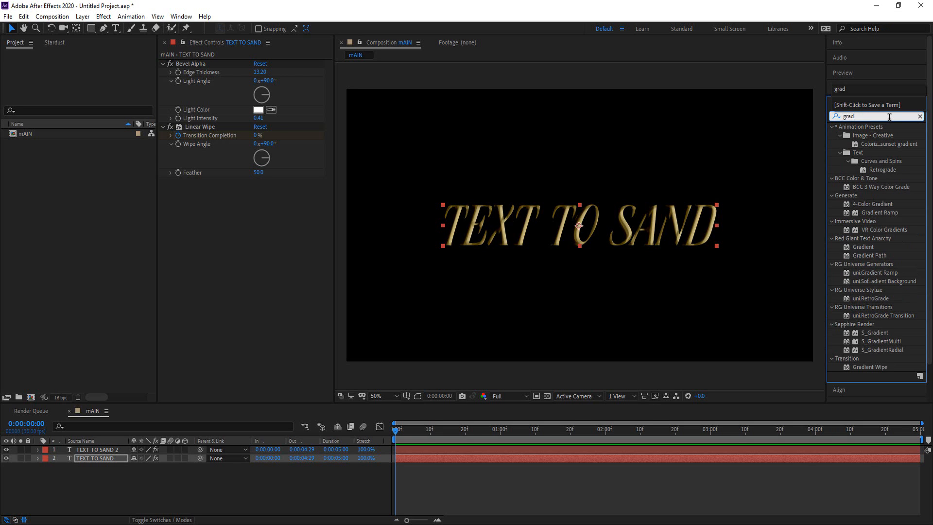
pyautogui.press('BackSpace')
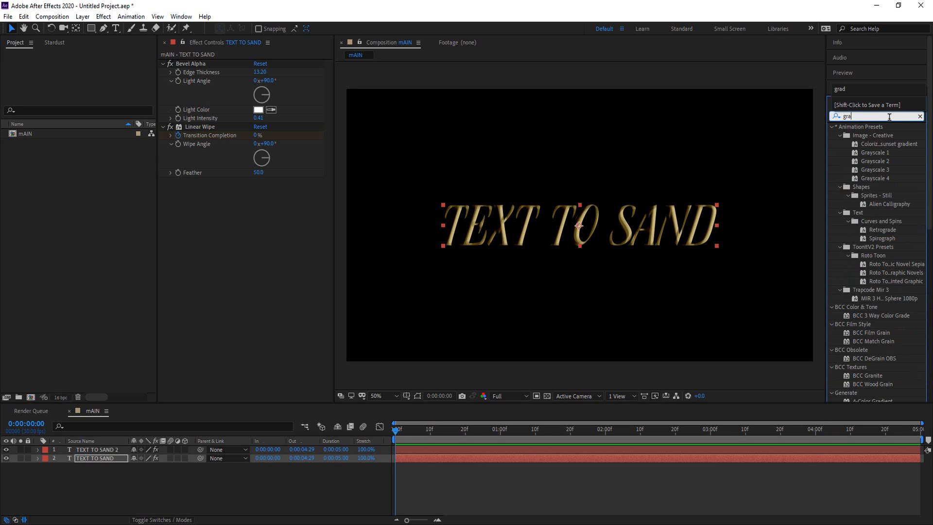
pyautogui.write('d')
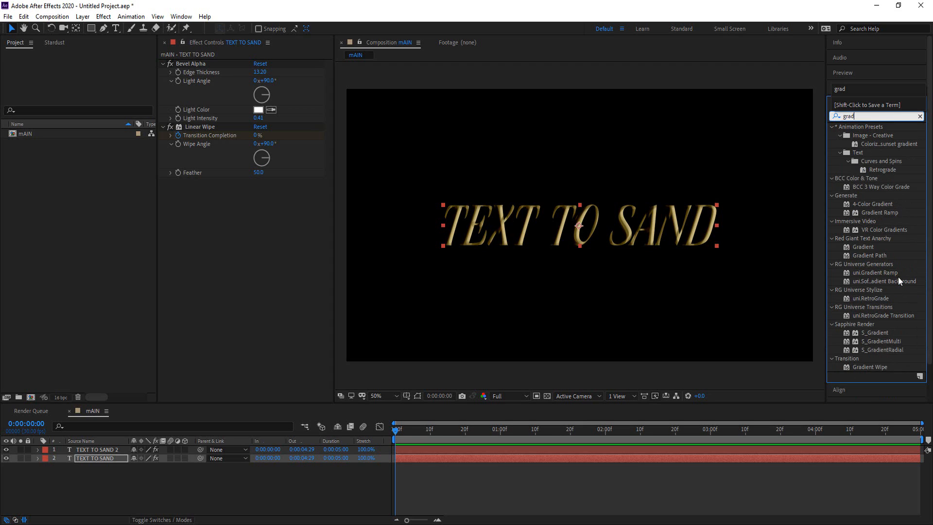
# Try to add the uni.Soft Gradient Background effect to the composition in the timeline.
pyautogui.scroll(-1, 898, 275)
pyautogui.scroll(-1, 873, 312)
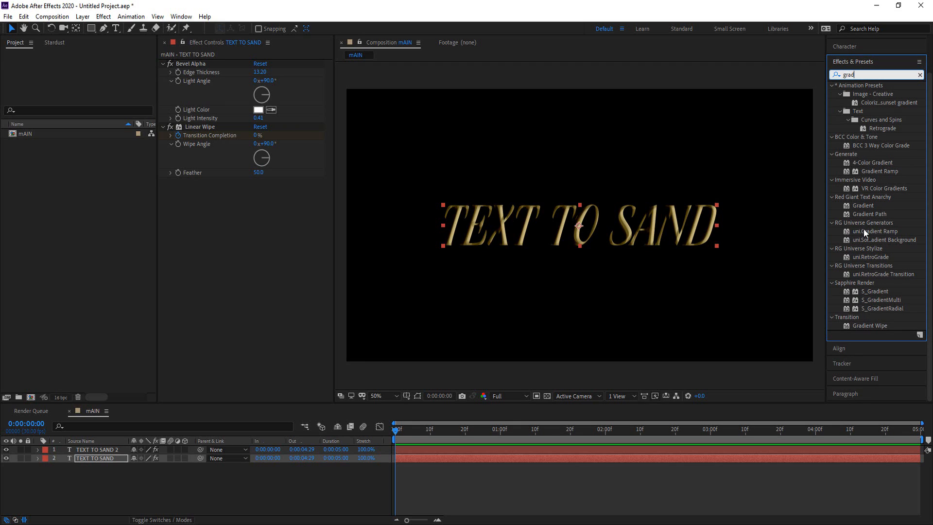
pyautogui.moveTo(864, 229); pyautogui.dragTo(859, 235)
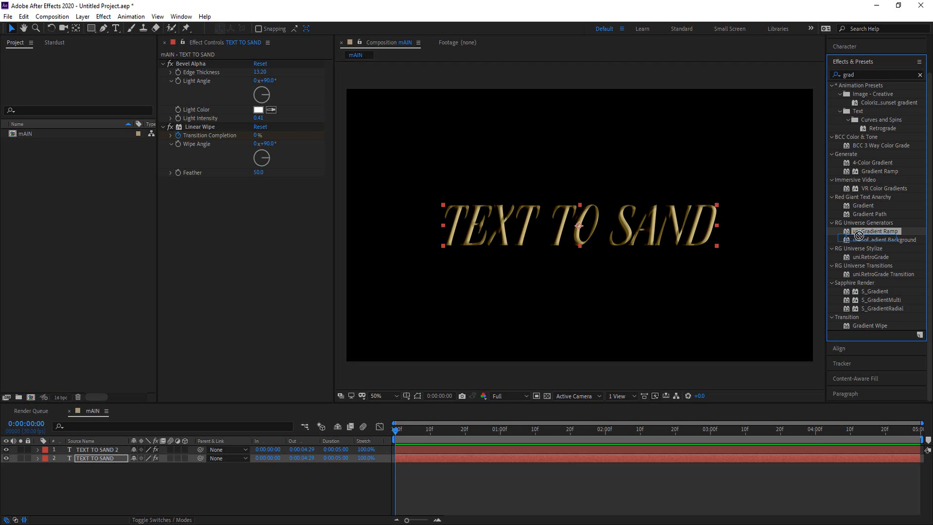
pyautogui.moveTo(859, 235); pyautogui.dragTo(95, 457)
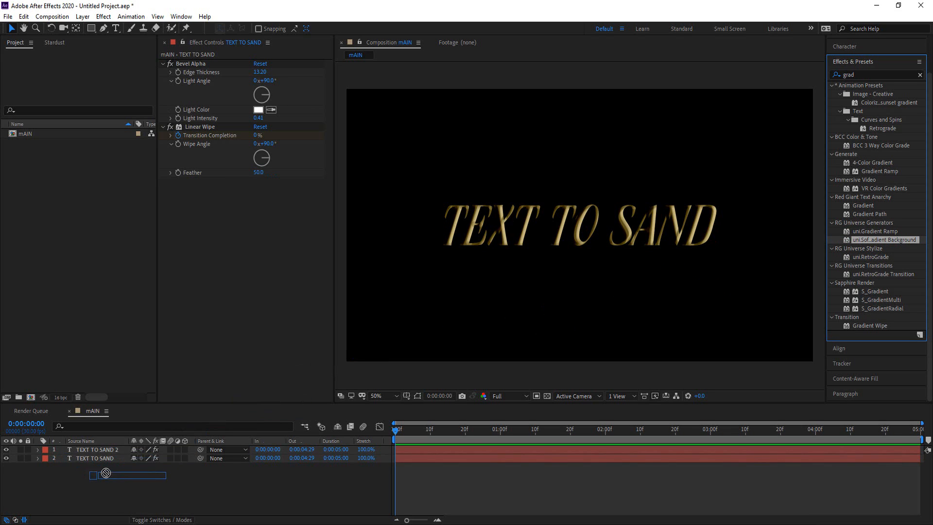
# Create a new solid layer named BG at the composition's size.
pyautogui.rightClick(137, 494)
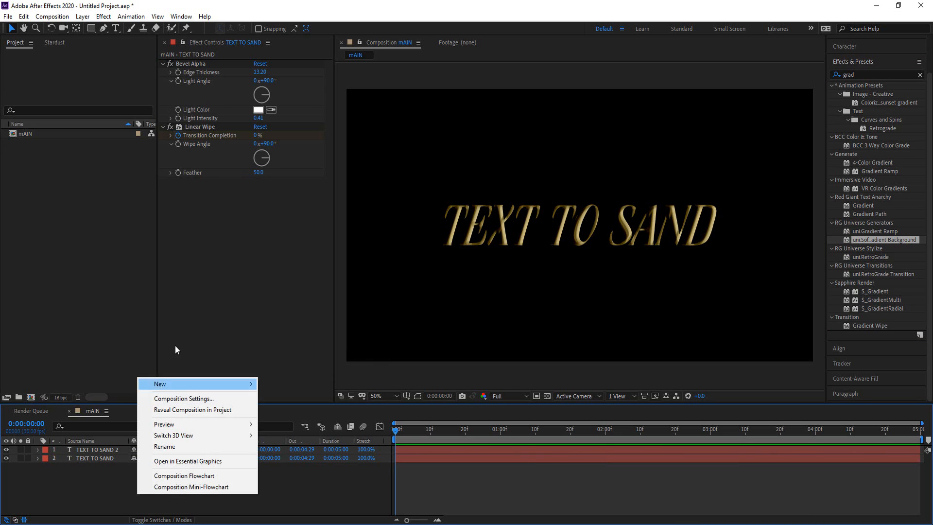
pyautogui.moveTo(239, 390)
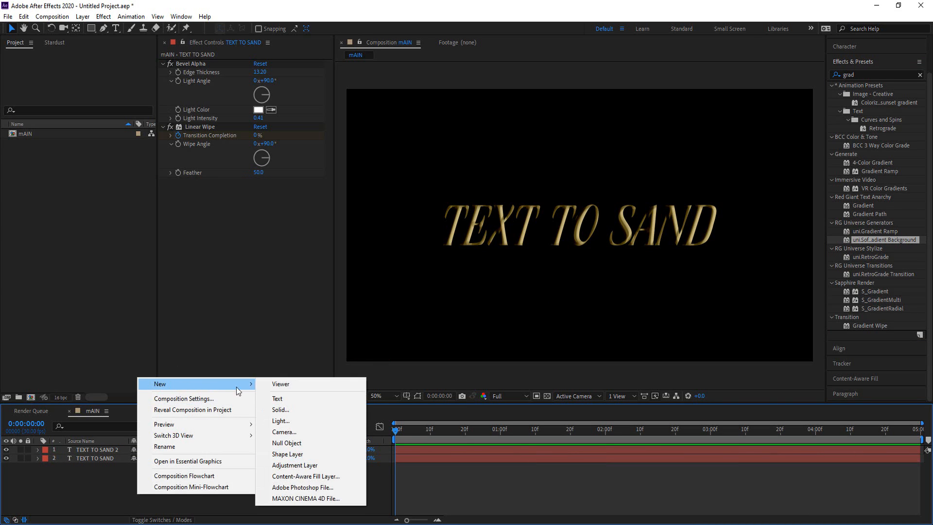
pyautogui.click(281, 409)
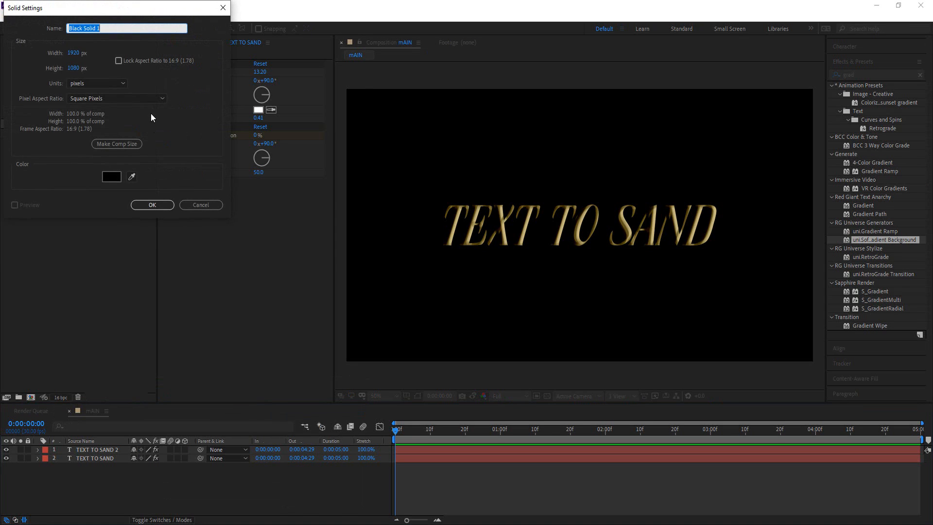
pyautogui.write('BG')
pyautogui.click(148, 206)
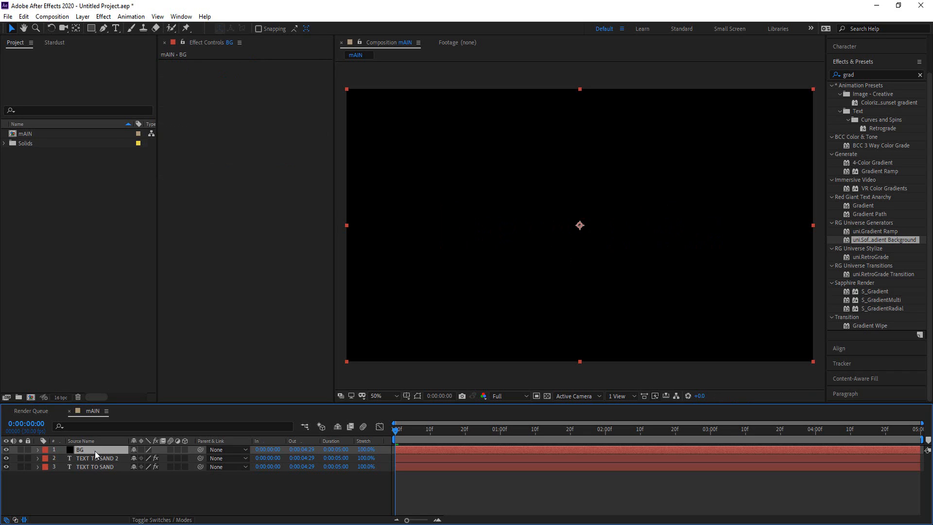
pyautogui.click(101, 467)
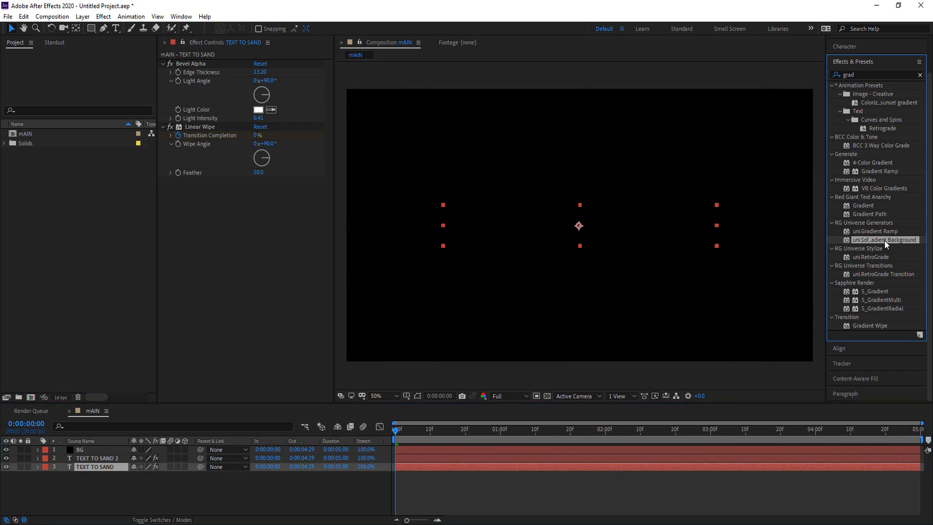
pyautogui.moveTo(885, 240); pyautogui.dragTo(265, 376)
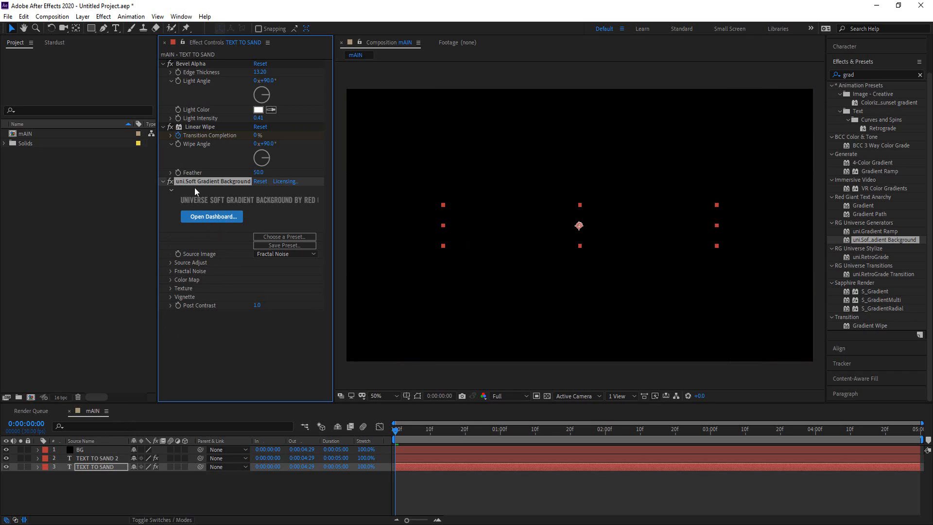
pyautogui.press('Delete')
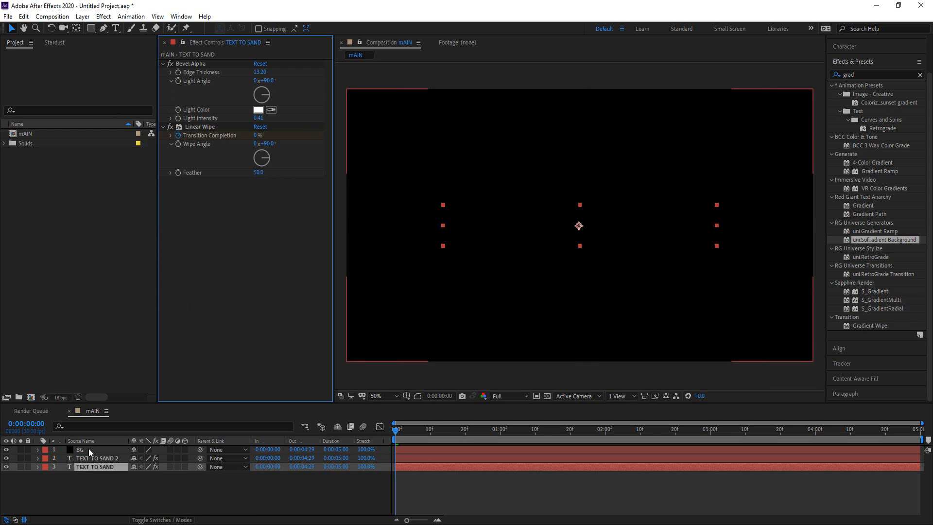
# Move the BG layer beneath both text layers and apply the uni.Soft Gradient Background effect to it.
pyautogui.moveTo(88, 448); pyautogui.dragTo(95, 477)
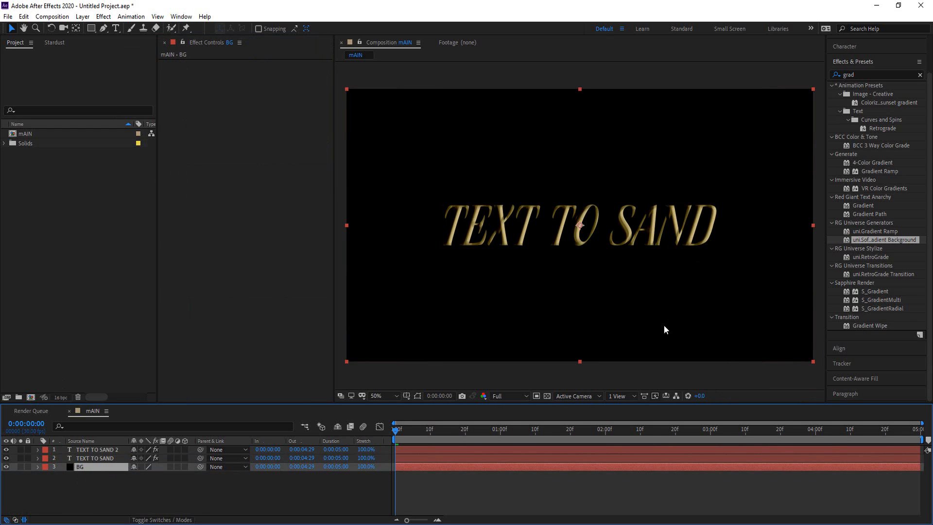
pyautogui.moveTo(874, 237); pyautogui.dragTo(87, 470)
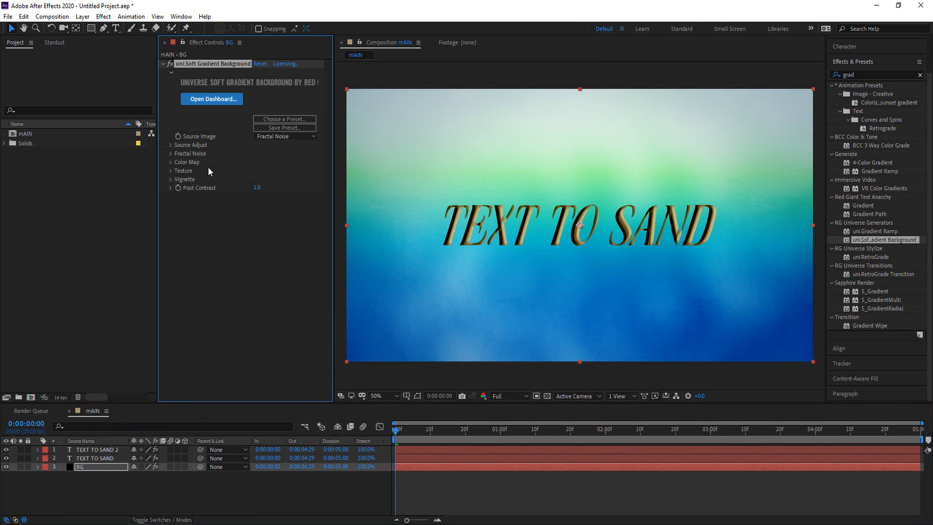
# Browse the Soft Gradient Background presets and the Universe effect categories, then close the dashboard.
pyautogui.click(284, 119)
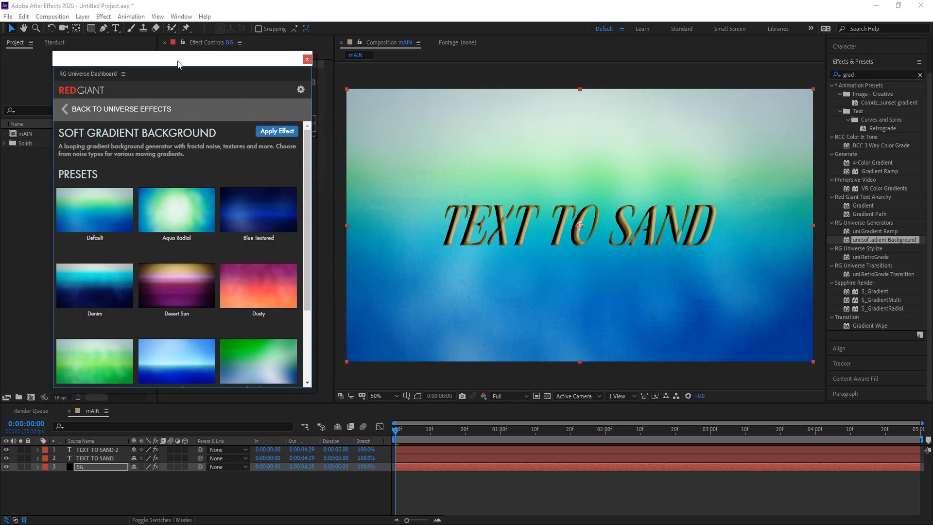
pyautogui.scroll(-1, 233, 272)
pyautogui.scroll(-3, 253, 294)
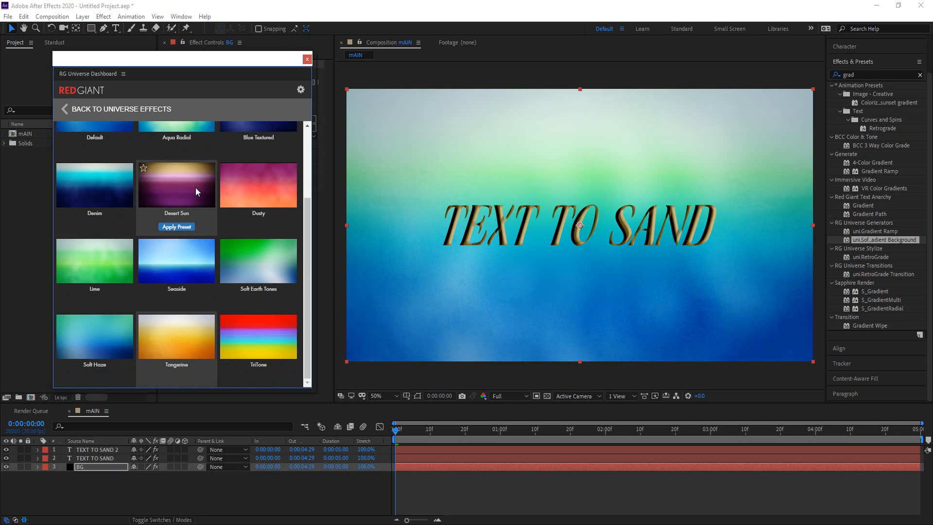
pyautogui.scroll(3, 199, 194)
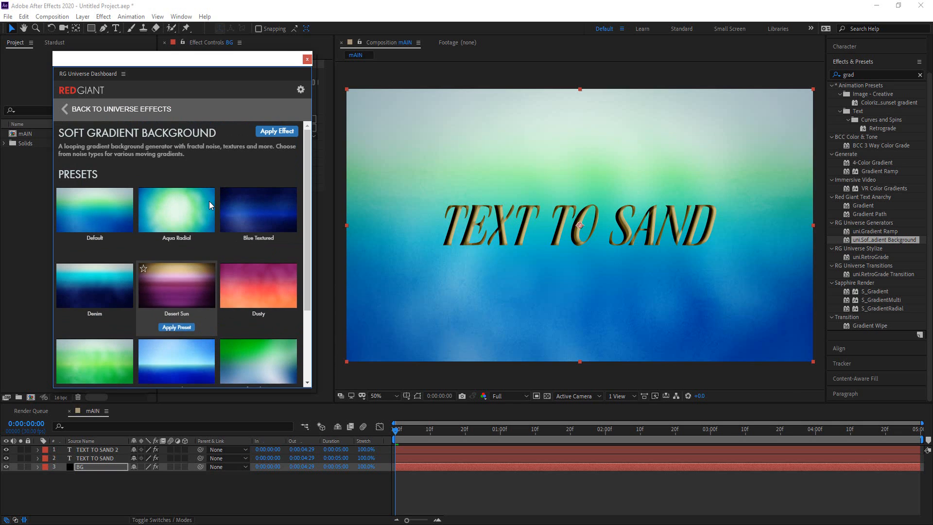
pyautogui.click(64, 109)
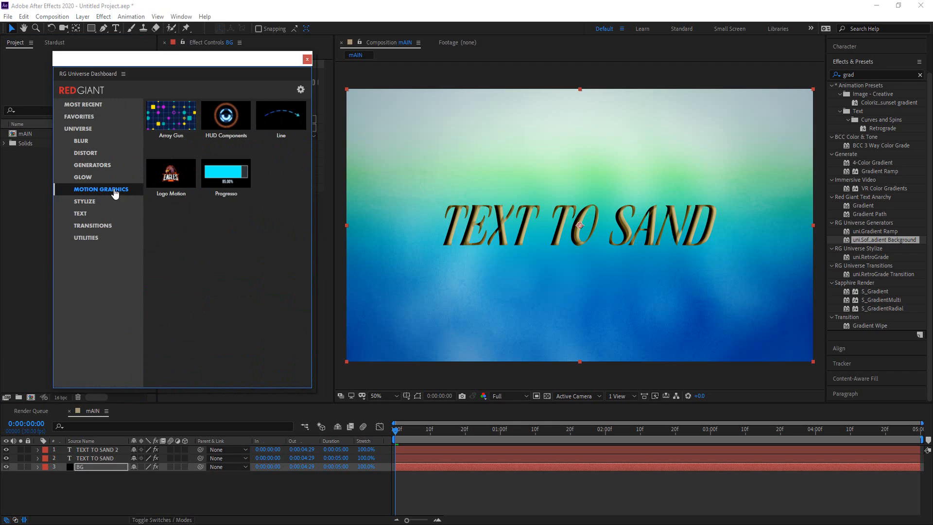
pyautogui.moveTo(231, 196)
pyautogui.click(307, 59)
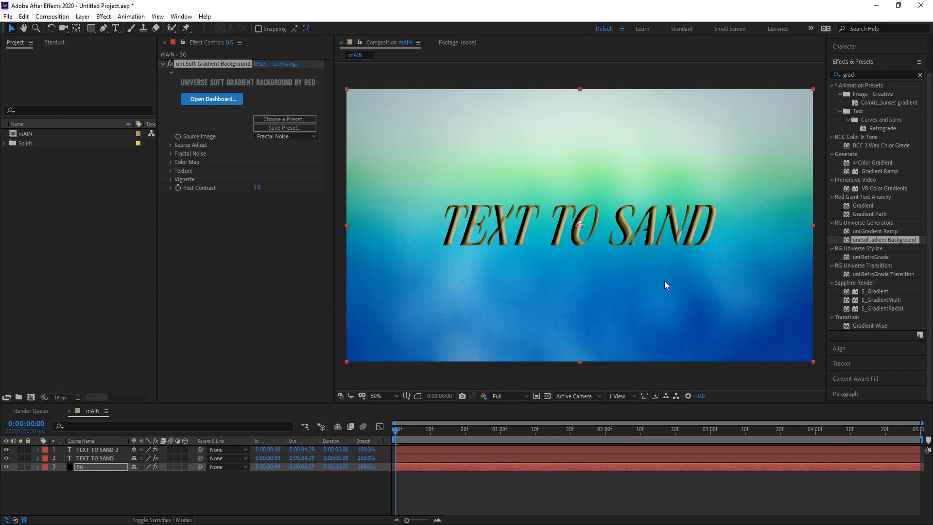
# Delete the uni.Soft Gradient Background effect from the BG layer and apply it again.
pyautogui.click(216, 64)
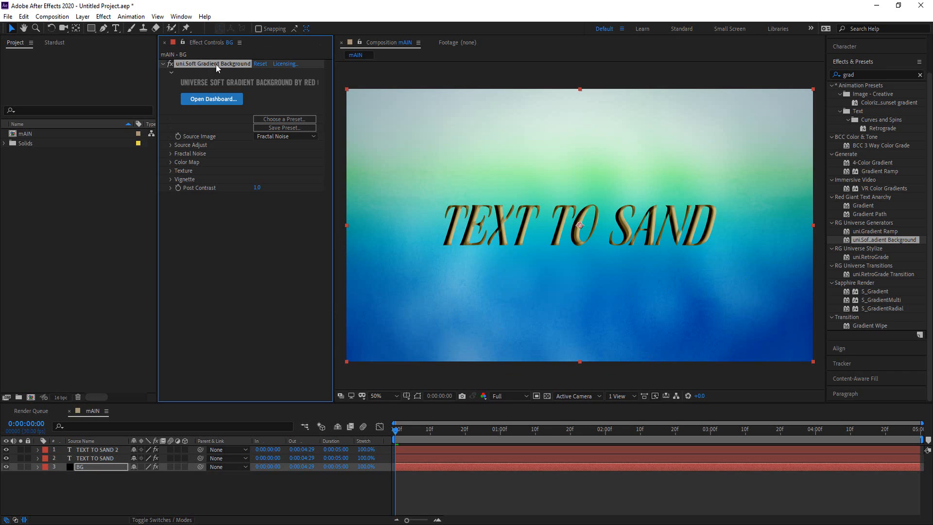
pyautogui.press('Delete')
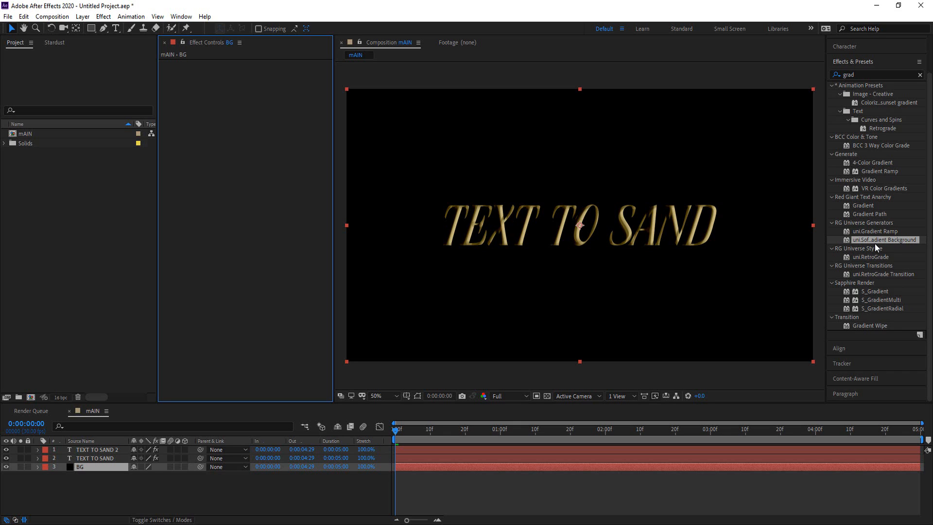
pyautogui.moveTo(875, 243); pyautogui.dragTo(96, 467)
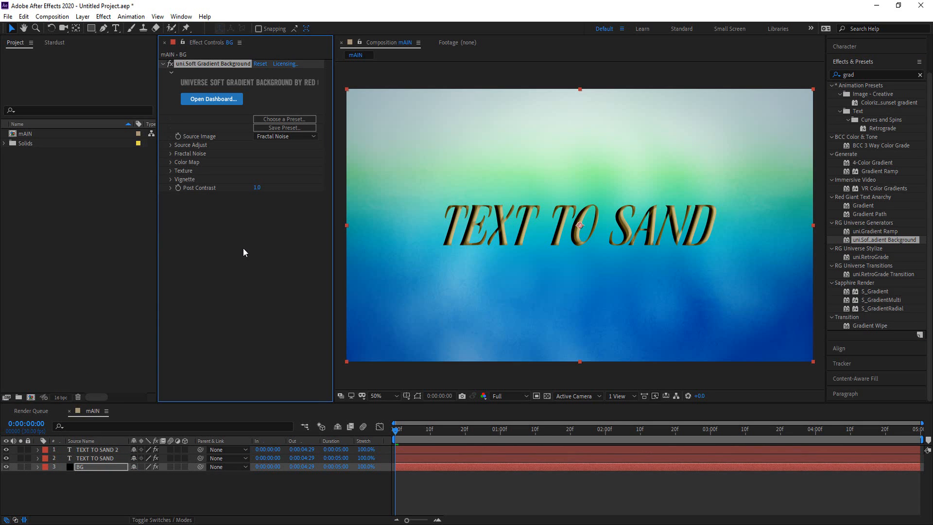
# Look through the gradient presets again for a suitable background and close the dashboard without applying one.
pyautogui.click(289, 119)
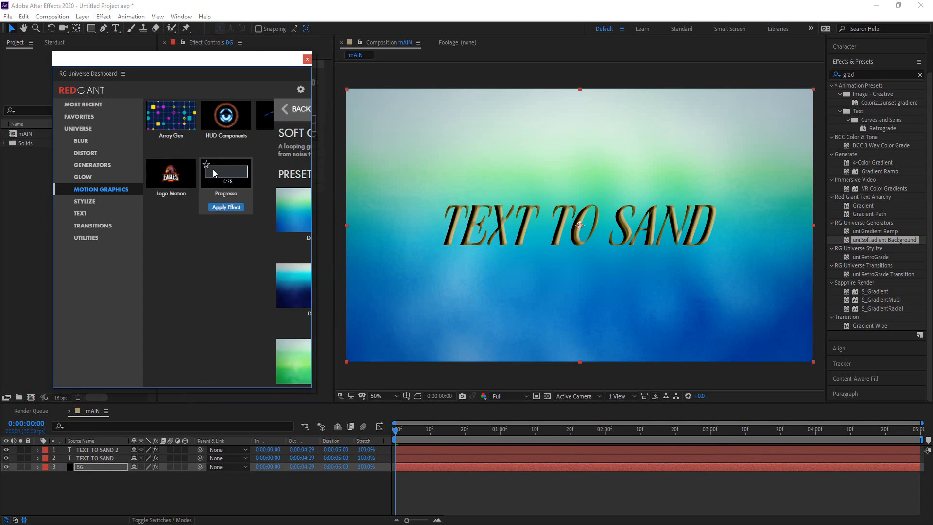
pyautogui.scroll(-2, 238, 282)
pyautogui.scroll(-1, 238, 282)
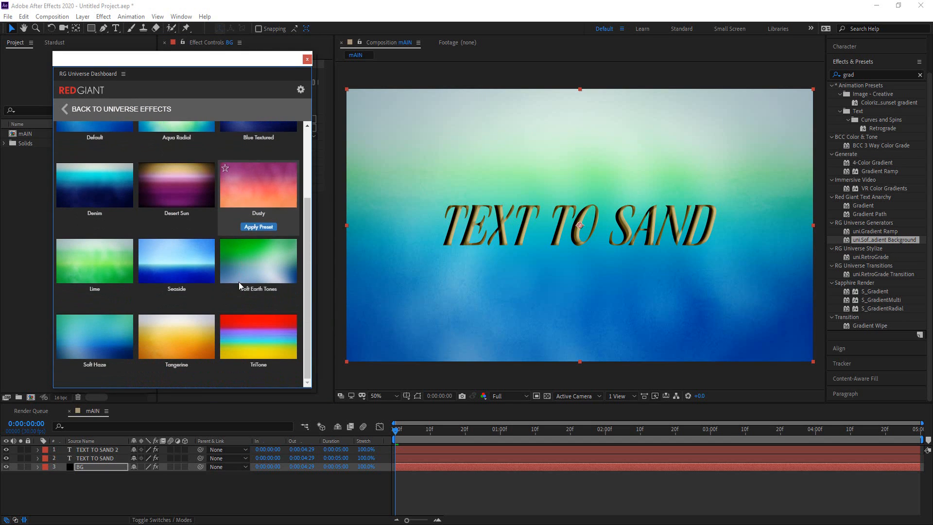
pyautogui.scroll(2, 241, 281)
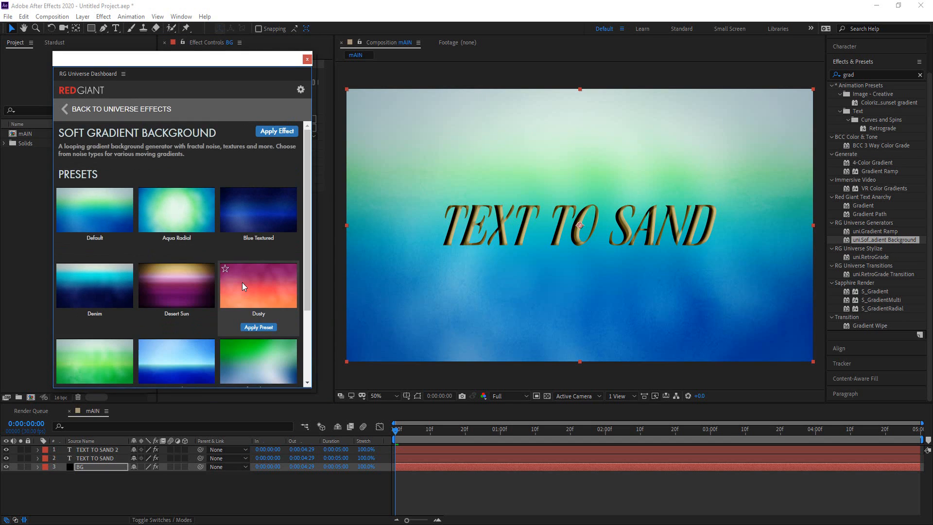
pyautogui.scroll(-1, 209, 234)
pyautogui.scroll(-2, 212, 230)
pyautogui.scroll(3, 211, 229)
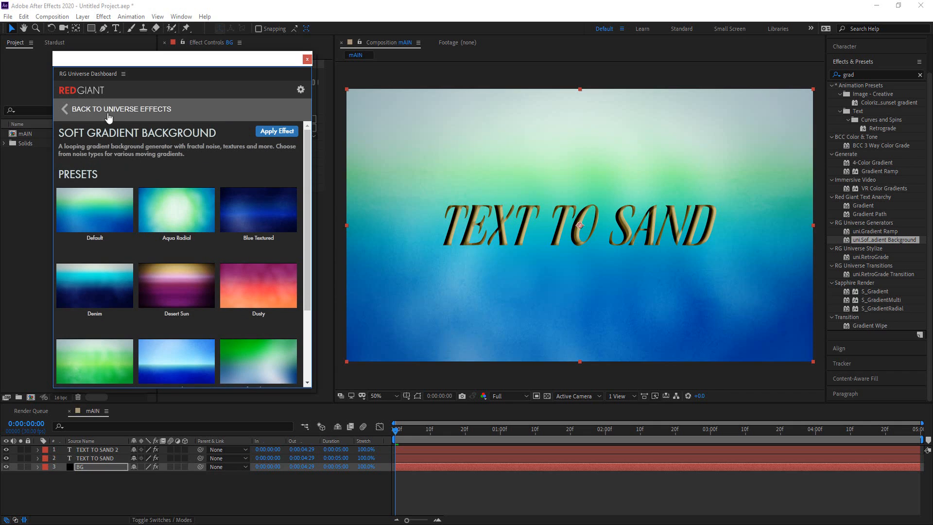
pyautogui.click(70, 110)
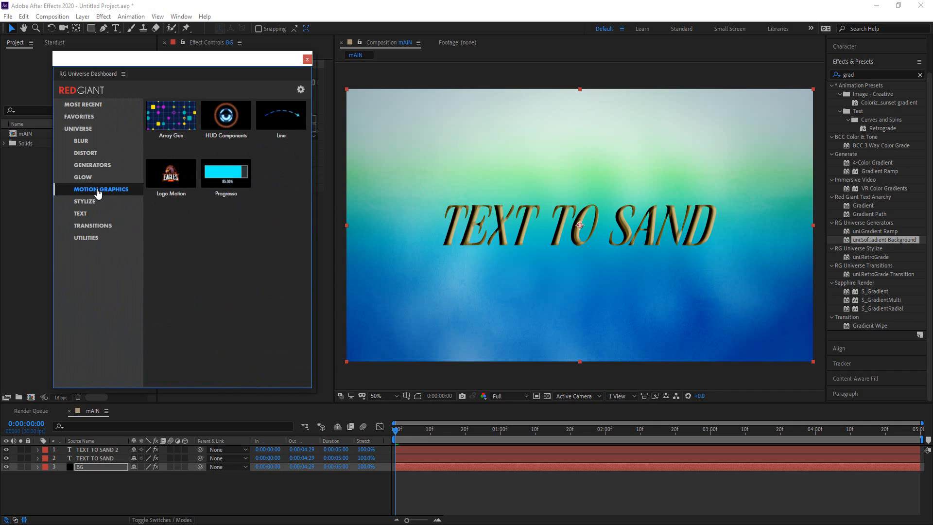
pyautogui.click(307, 59)
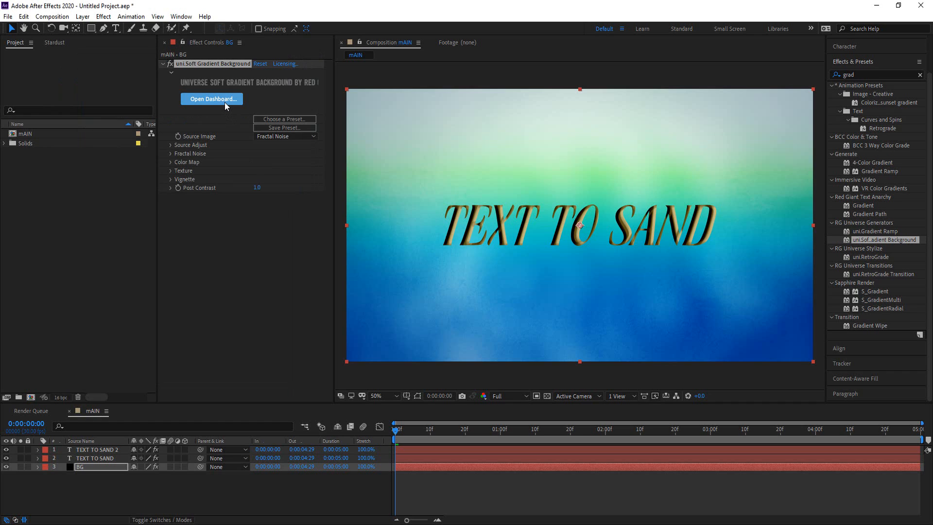
# Expand the gradient's Fractal Noise settings and scrub the timeline to check the background's motion.
pyautogui.click(173, 155)
pyautogui.click(171, 154)
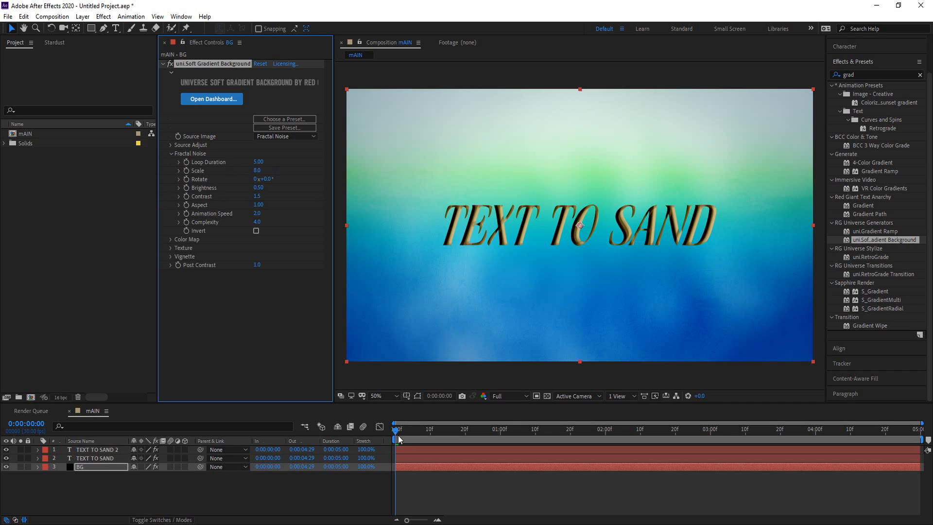
pyautogui.moveTo(396, 433); pyautogui.dragTo(367, 441)
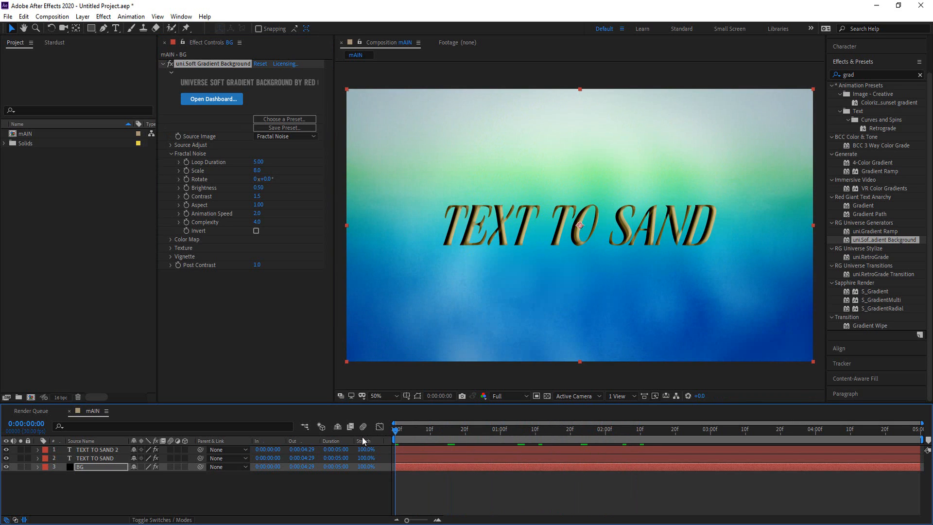
# Set the gradient's Shadow 1 color in the Color Map settings to golden brown, B88B00.
pyautogui.click(170, 239)
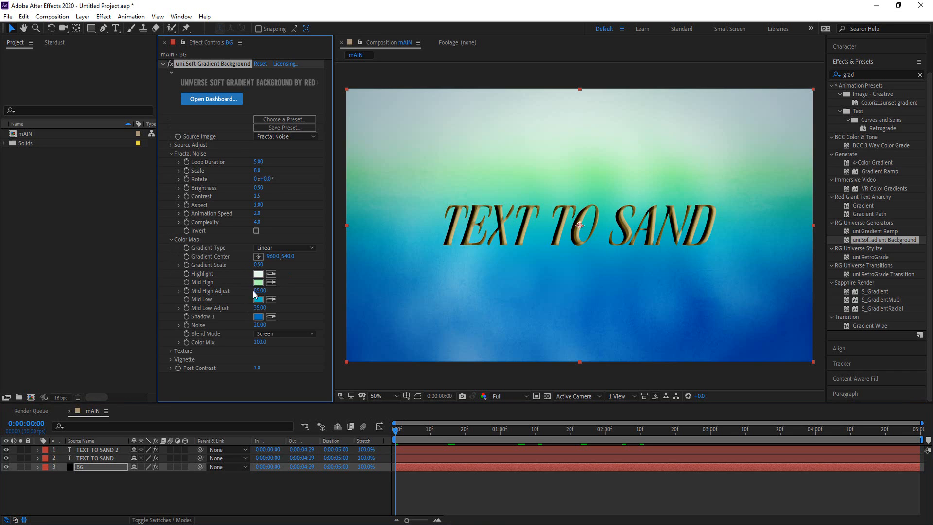
pyautogui.click(258, 316)
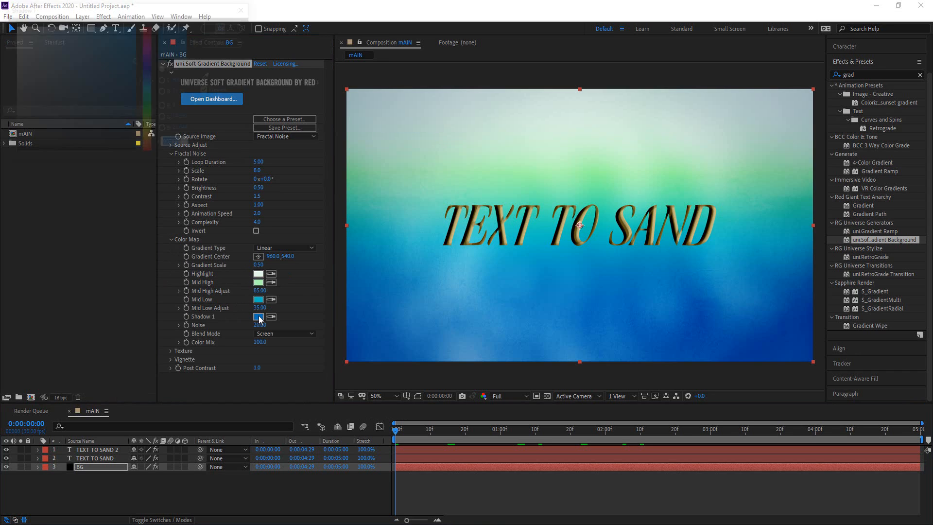
pyautogui.click(149, 138)
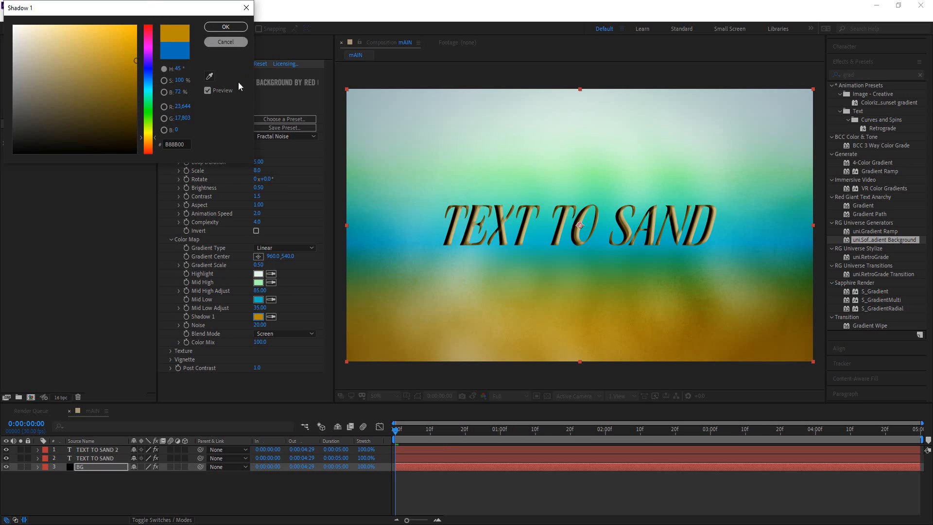
pyautogui.click(244, 29)
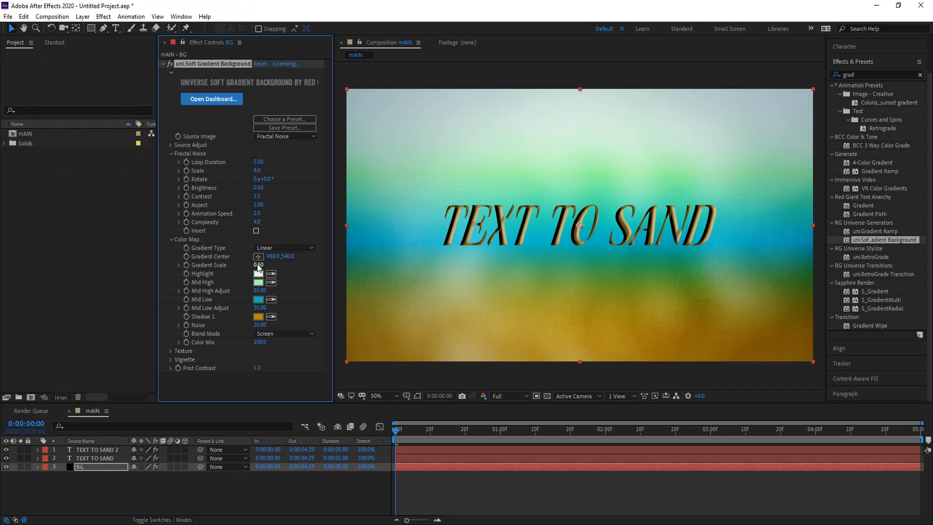
# Set the gradient's Mid Low color to orange, C54D05.
pyautogui.click(258, 299)
pyautogui.moveTo(154, 117); pyautogui.dragTo(150, 130)
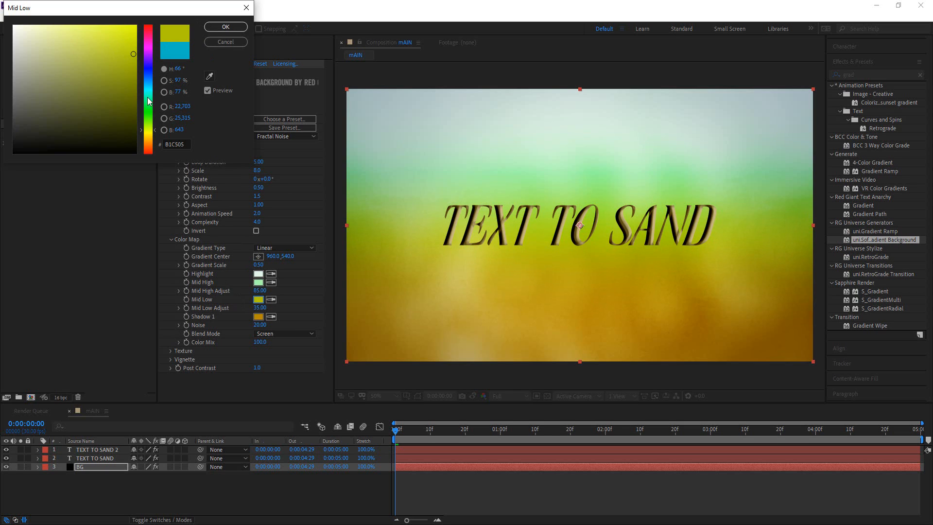
pyautogui.moveTo(150, 143); pyautogui.dragTo(150, 148)
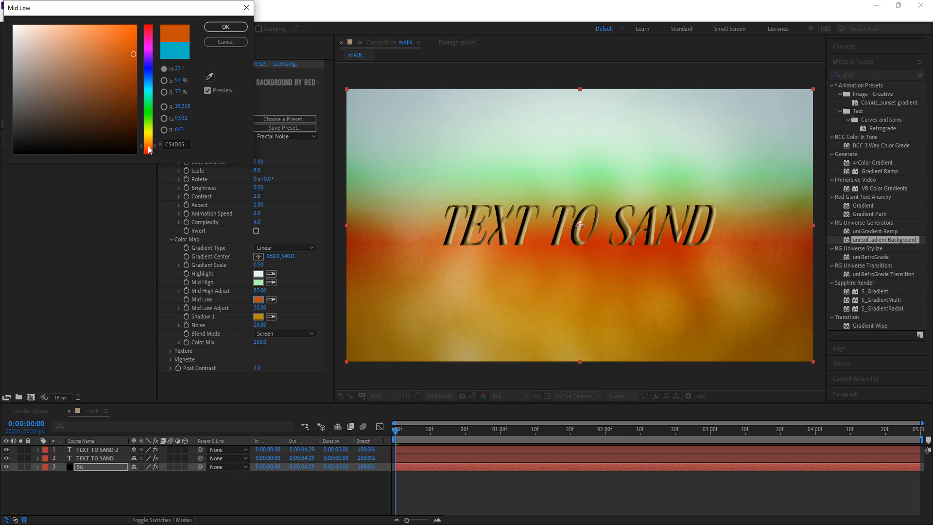
pyautogui.click(225, 26)
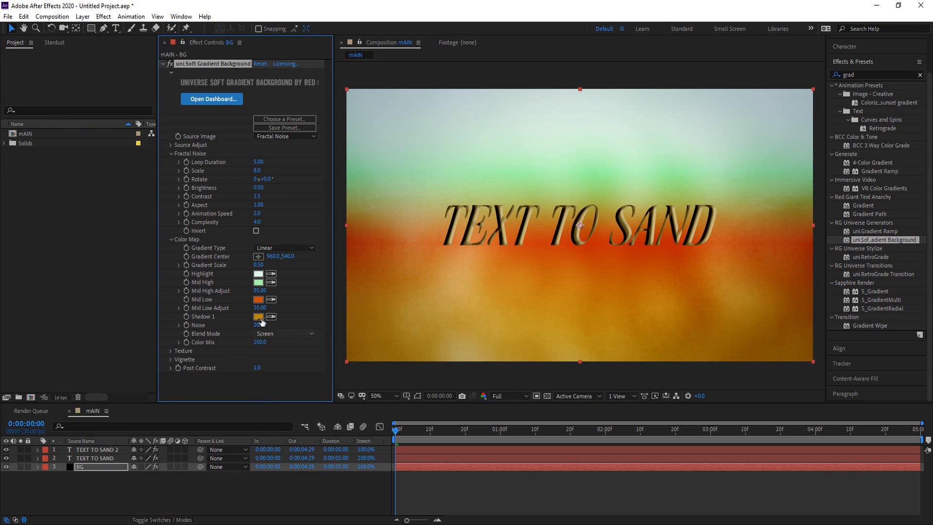
# Set the gradient's Mid High color to pale yellow, EBF9A7, and preview the animation over the new background.
pyautogui.click(258, 282)
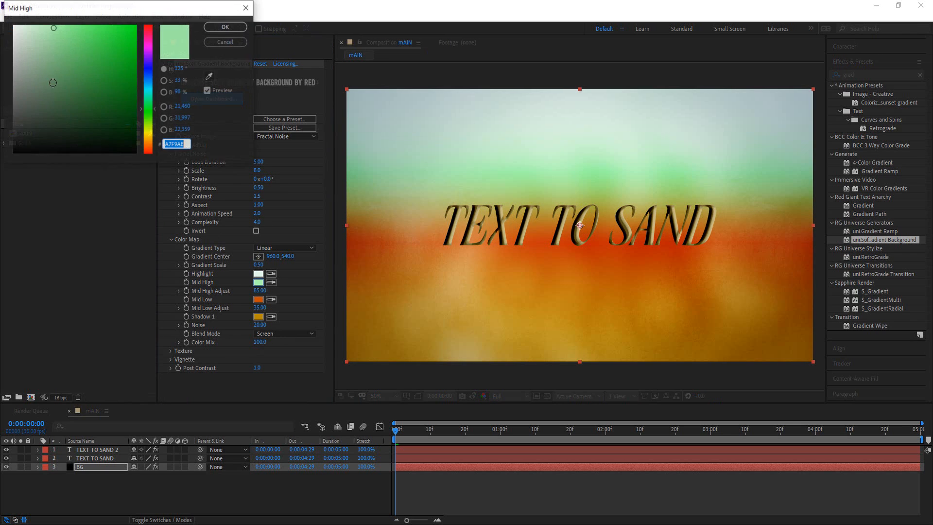
pyautogui.click(151, 128)
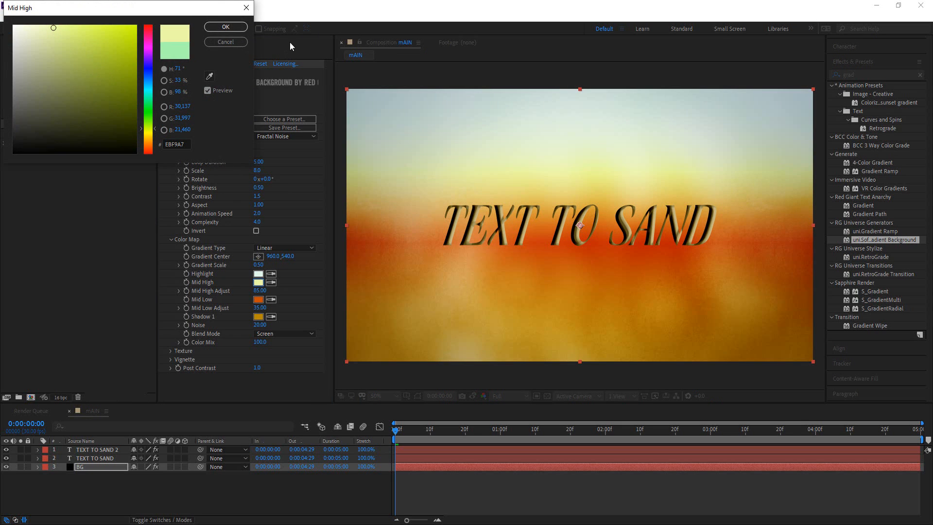
pyautogui.click(227, 27)
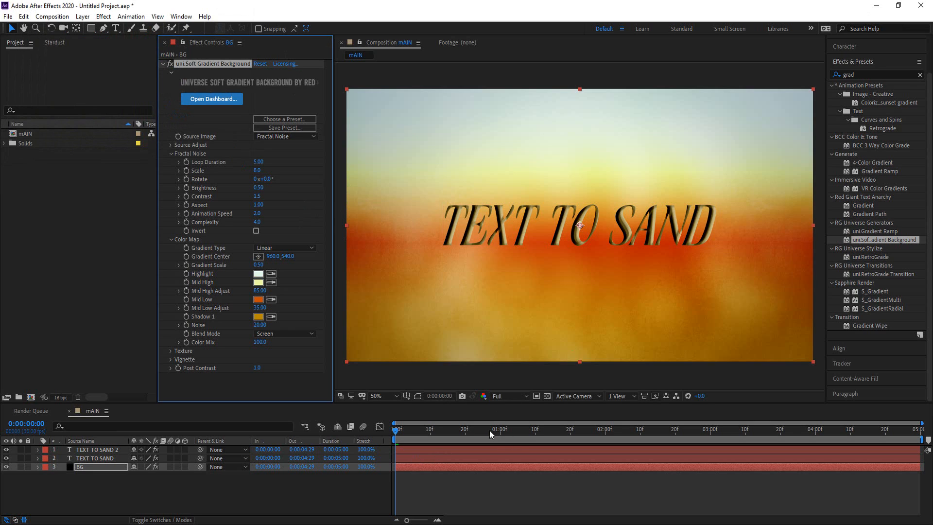
pyautogui.press('space')
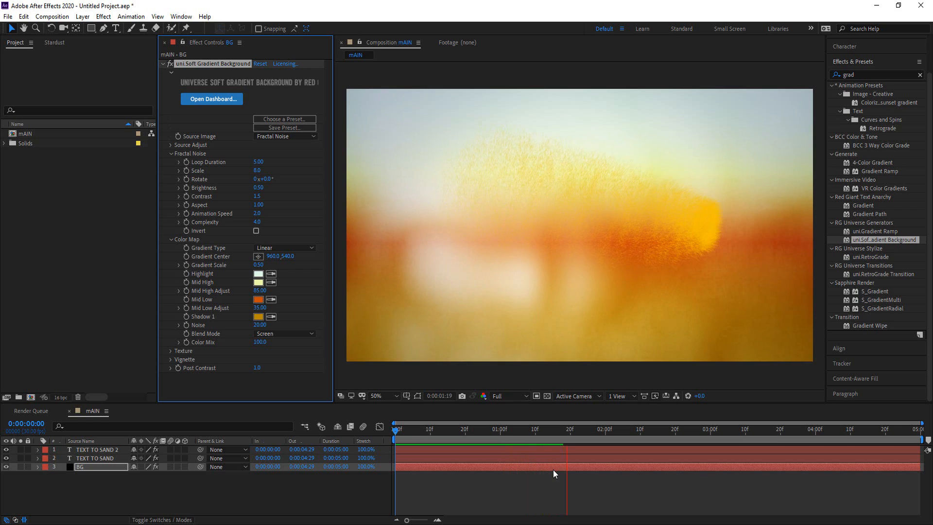
pyautogui.press('space')
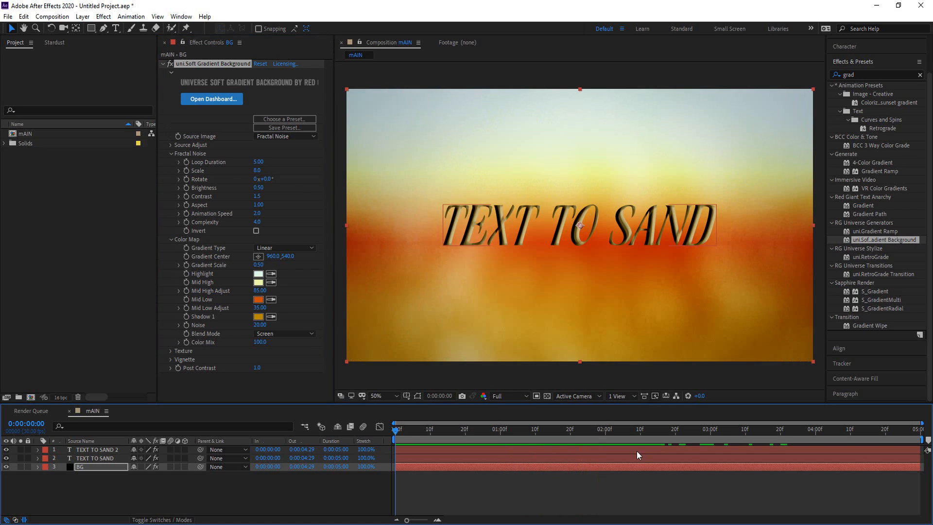